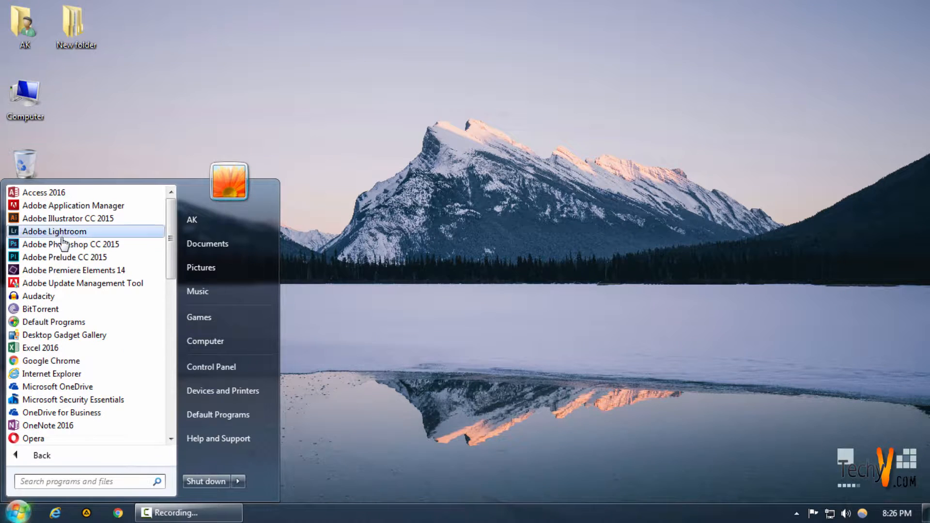
- Open Adobe Lightroom and select the night river photo nikond7000_iso4000.NEF for developing
{"action": "left_click", "coordinate": [58, 232]}
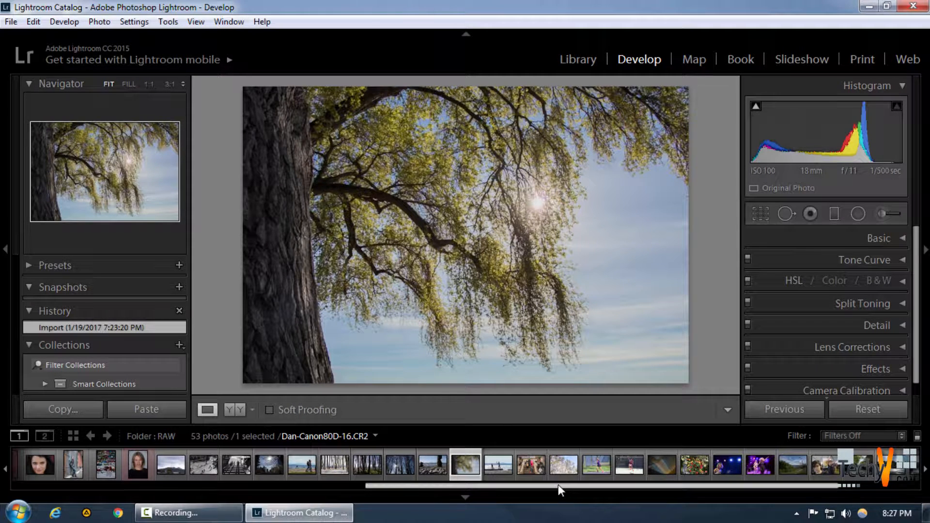
{"action": "left_click_drag", "start_coordinate": [558, 484], "coordinate": [156, 480]}
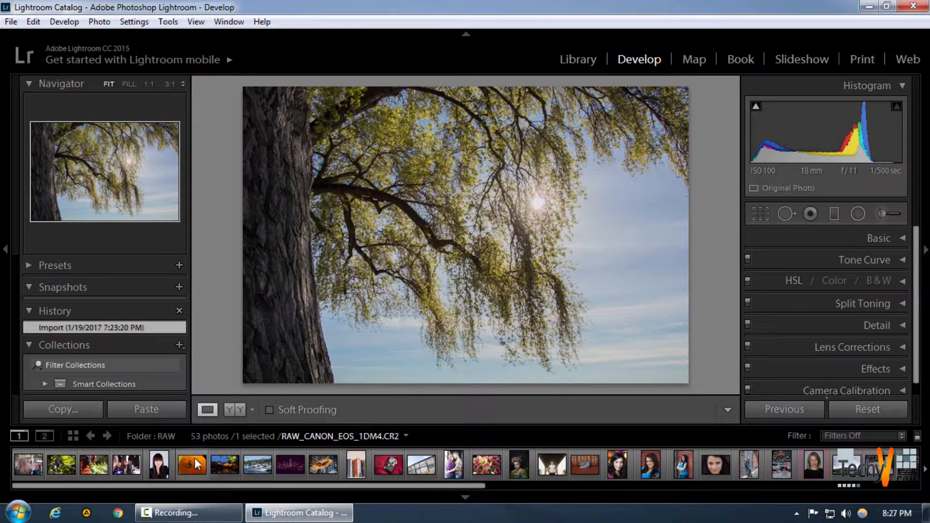
{"action": "left_click", "coordinate": [220, 464]}
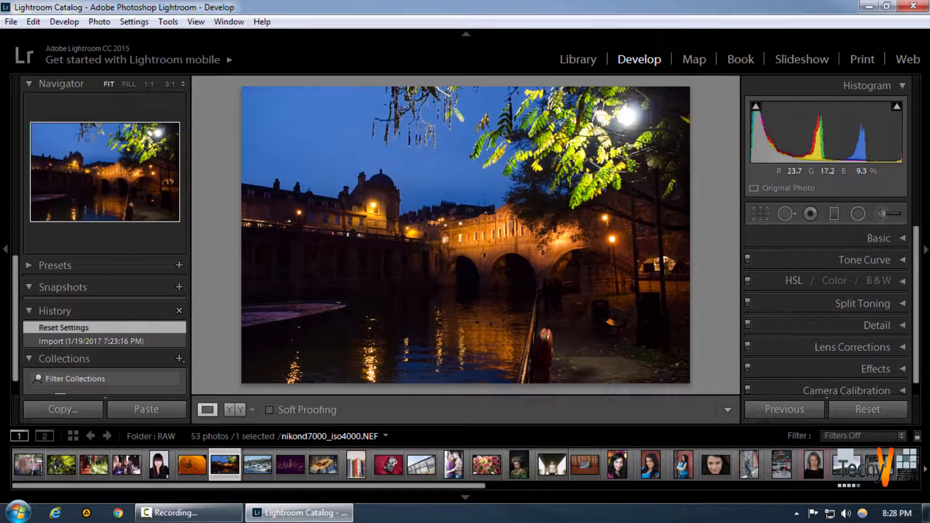
- Activate the Adjustment Brush, size it to fit the bright lamp among the leaves, and paint a mask over the lamp
{"action": "left_click", "coordinate": [883, 214]}
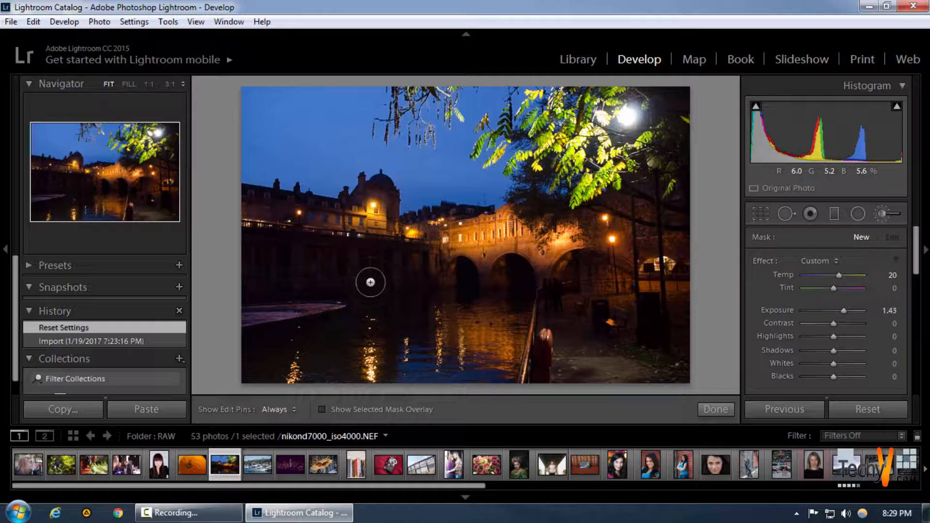
{"action": "scroll", "coordinate": [370, 283], "scroll_direction": "up", "scroll_amount": 1}
{"action": "scroll", "coordinate": [353, 285], "scroll_direction": "up", "scroll_amount": 2}
{"action": "scroll", "coordinate": [353, 285], "scroll_direction": "down", "scroll_amount": 1}
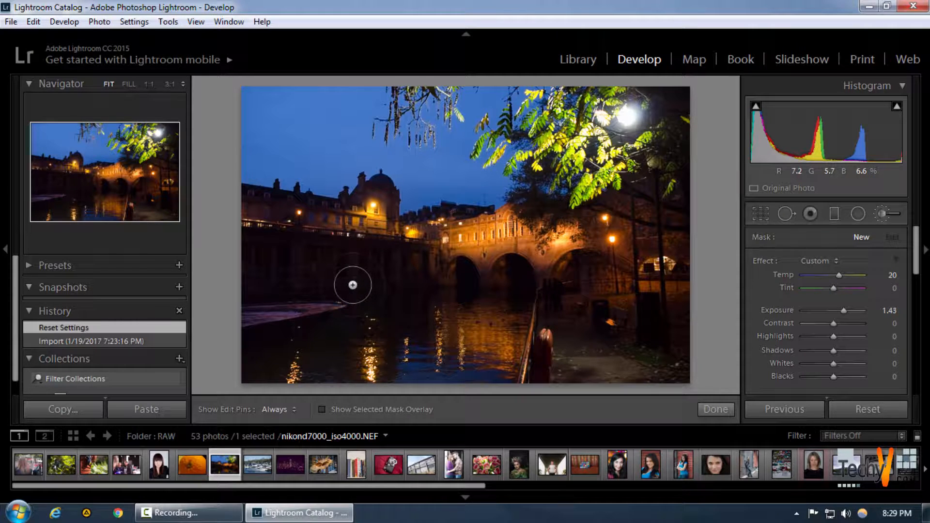
{"action": "scroll", "coordinate": [353, 284], "scroll_direction": "down", "scroll_amount": 2}
{"action": "scroll", "coordinate": [352, 283], "scroll_direction": "up", "scroll_amount": 1}
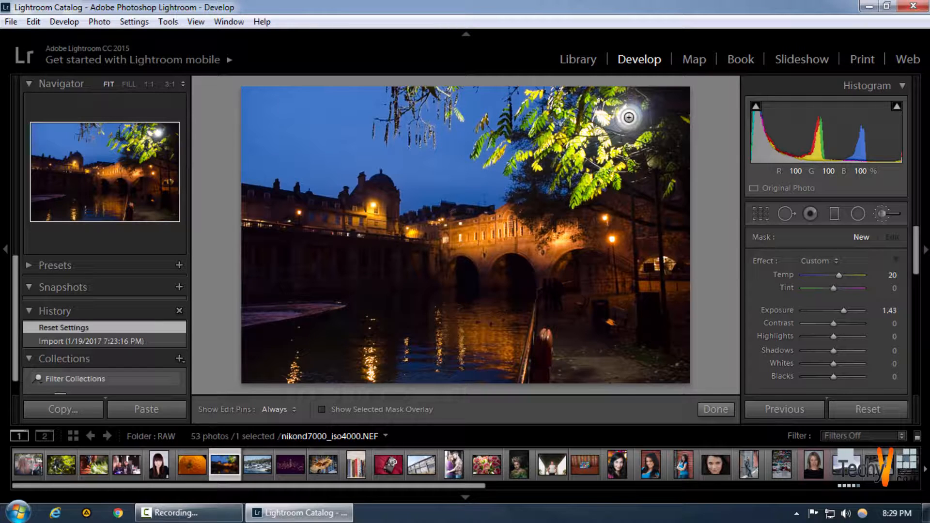
{"action": "left_click", "coordinate": [629, 117]}
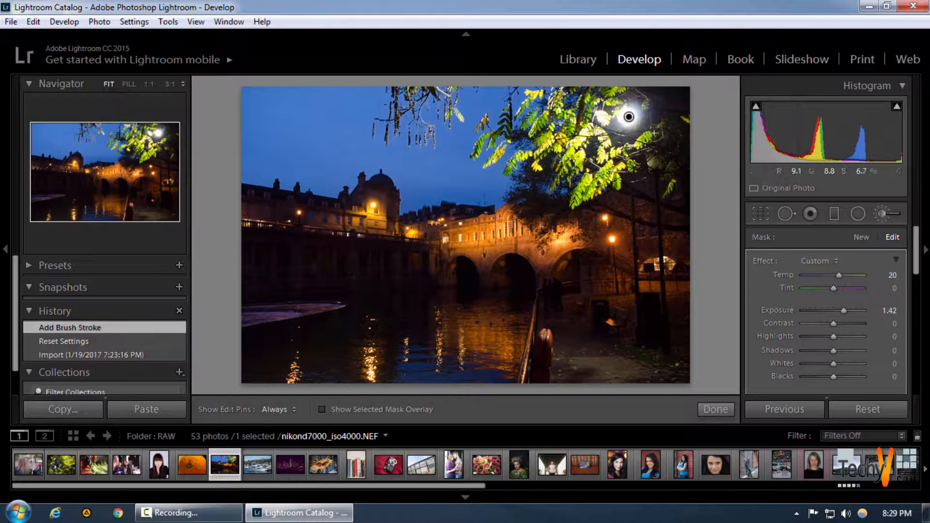
{"action": "mouse_move", "coordinate": [630, 118]}
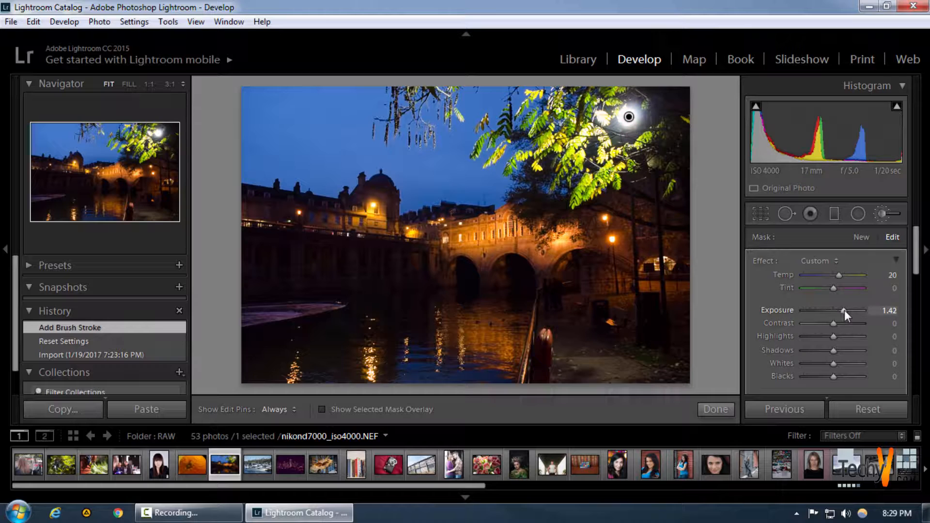
- Lower the lamp mask's exposure to -2.90 and add another brush stroke over the lamp
{"action": "left_click_drag", "start_coordinate": [842, 310], "coordinate": [821, 311]}
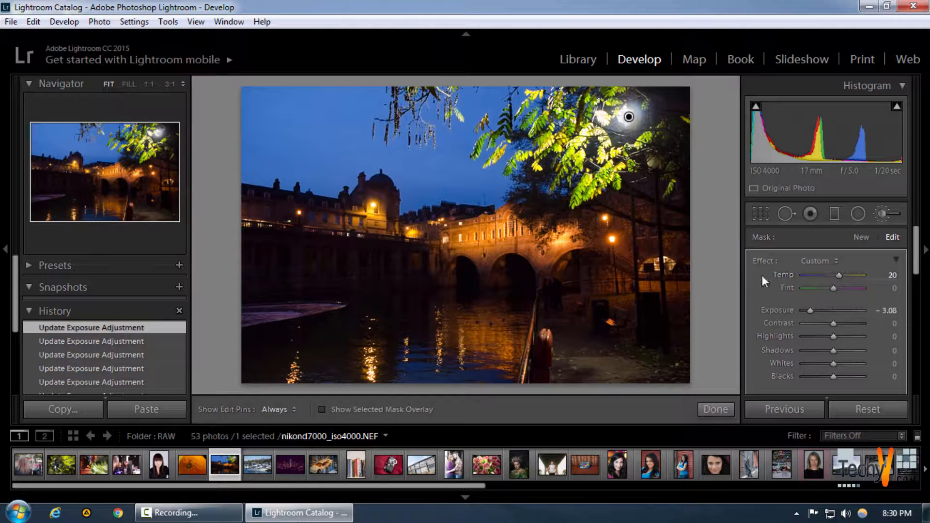
{"action": "left_click_drag", "start_coordinate": [810, 310], "coordinate": [816, 310]}
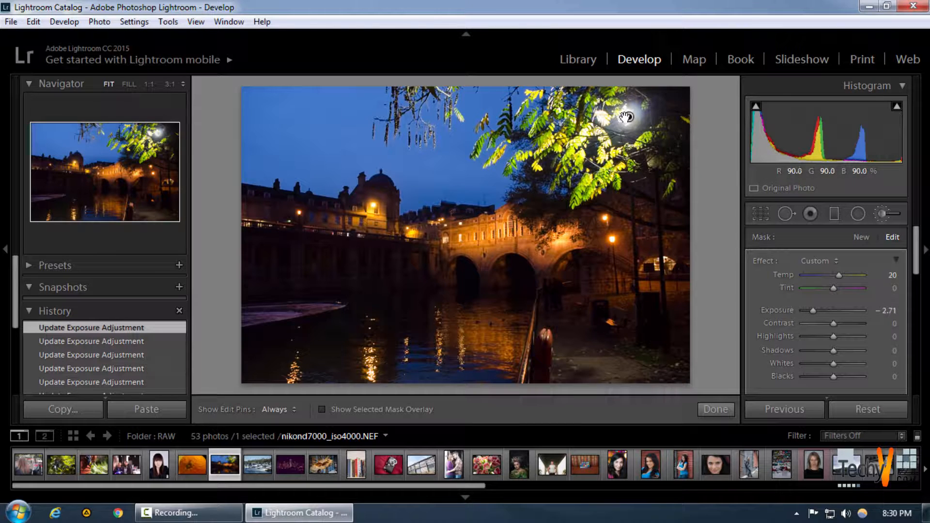
{"action": "key", "text": "h"}
{"action": "left_click_drag", "start_coordinate": [629, 115], "coordinate": [626, 116]}
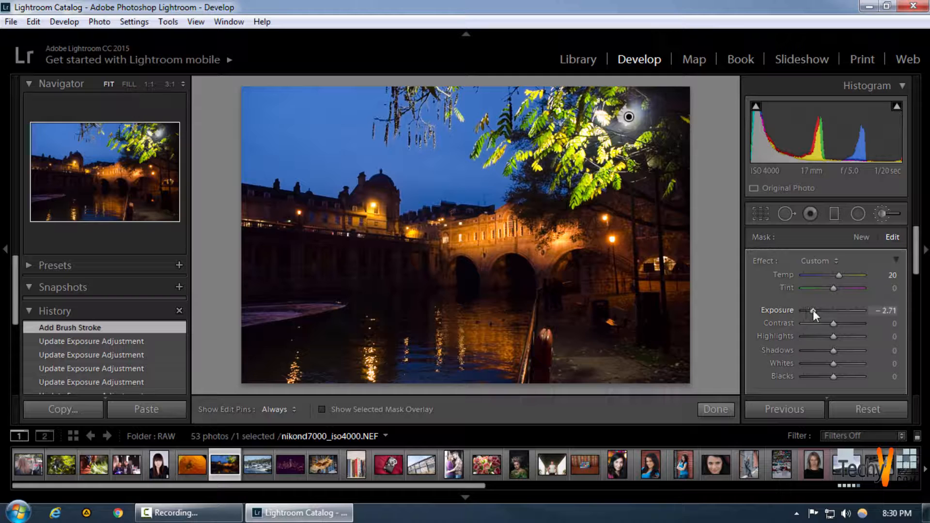
{"action": "left_click_drag", "start_coordinate": [808, 310], "coordinate": [806, 310]}
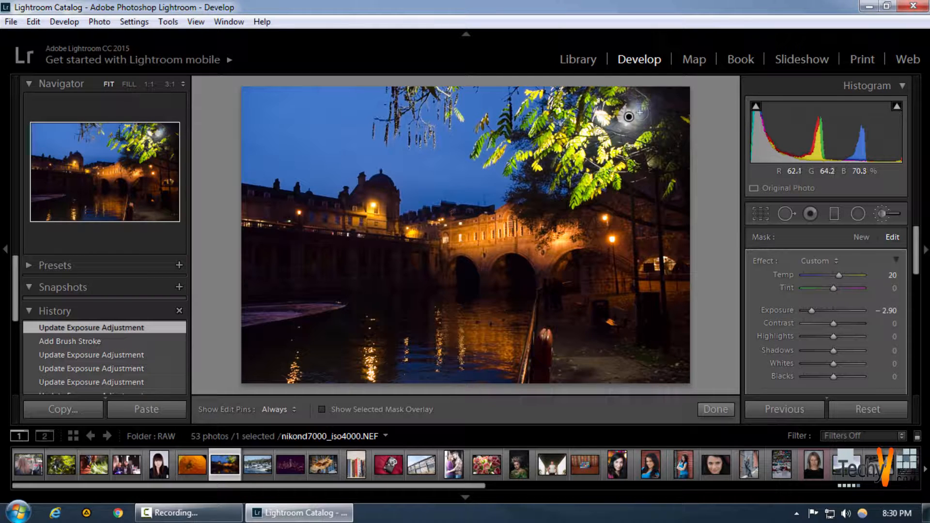
- Try a further darkening stroke outside the lamp area, close the brush, and undo that stroke
{"action": "key", "text": "h"}
{"action": "left_click_drag", "start_coordinate": [708, 171], "coordinate": [709, 172]}
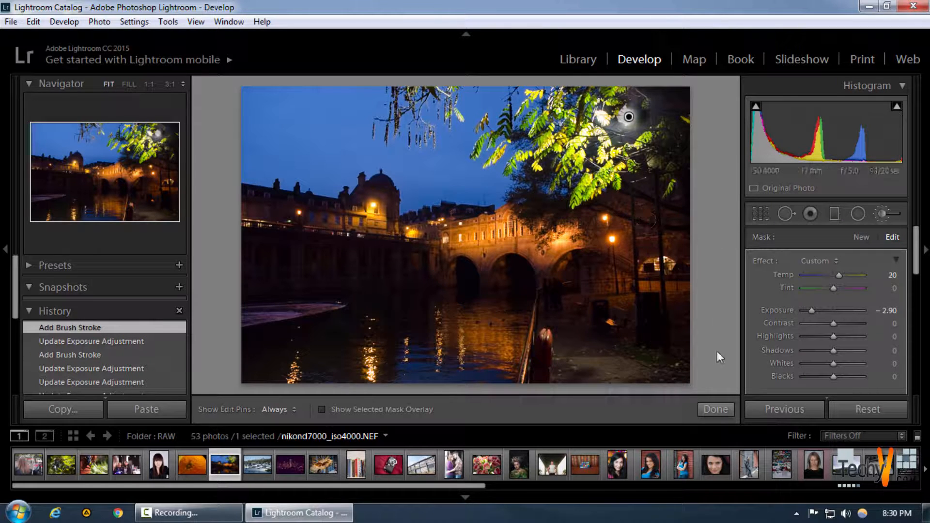
{"action": "left_click", "coordinate": [712, 410]}
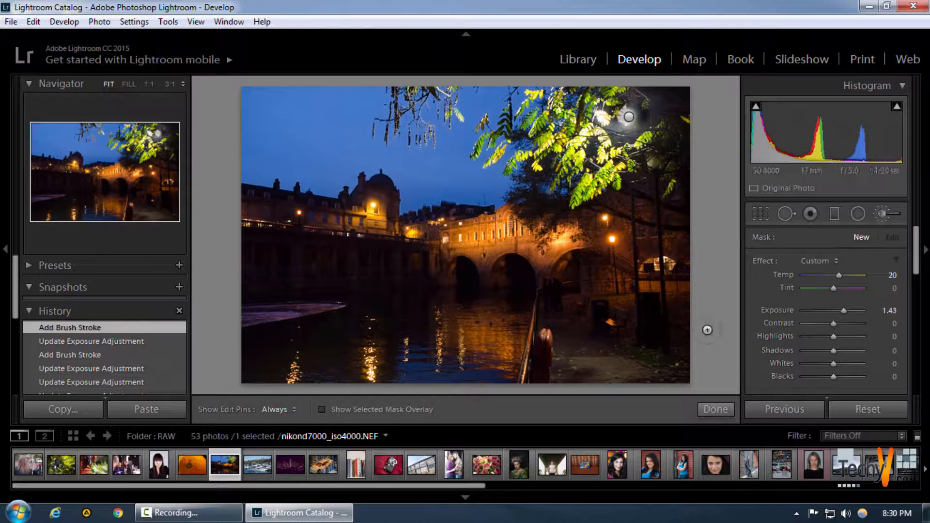
{"action": "left_click", "coordinate": [701, 411]}
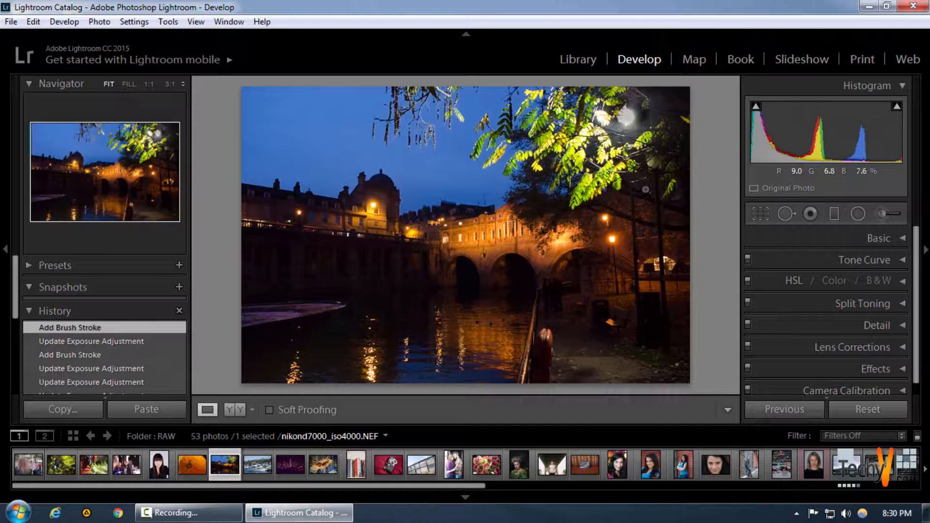
{"action": "key", "text": "ctrl+z"}
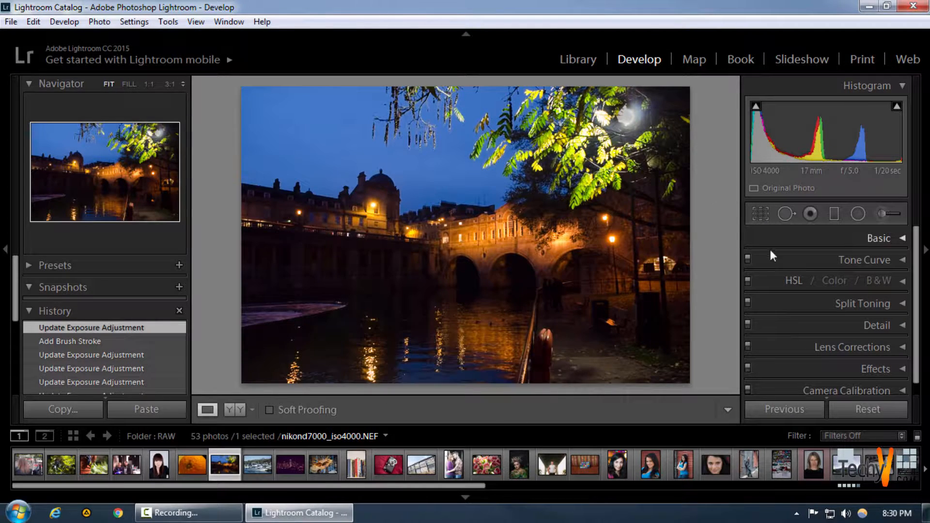
- Reopen the Adjustment Brush, set the lamp mask's exposure to -3.08, and start a new mask
{"action": "left_click", "coordinate": [886, 216]}
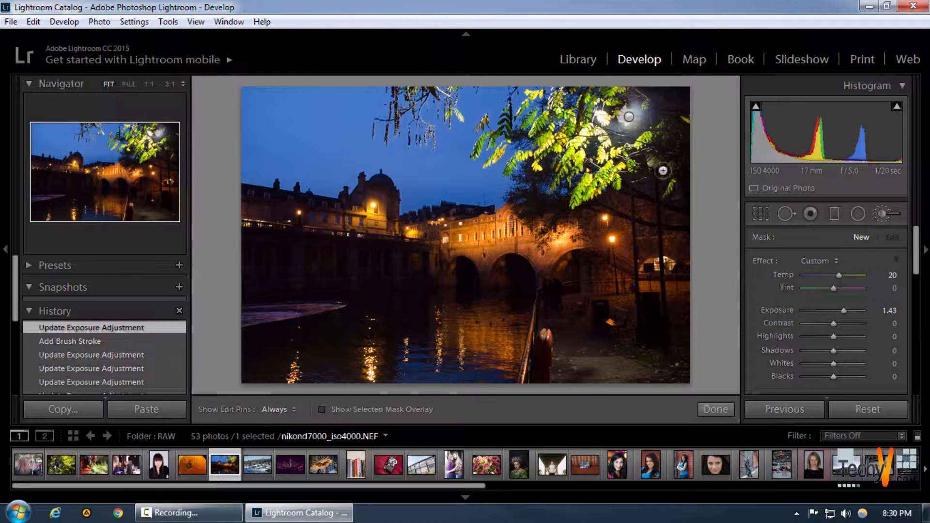
{"action": "left_click", "coordinate": [629, 118]}
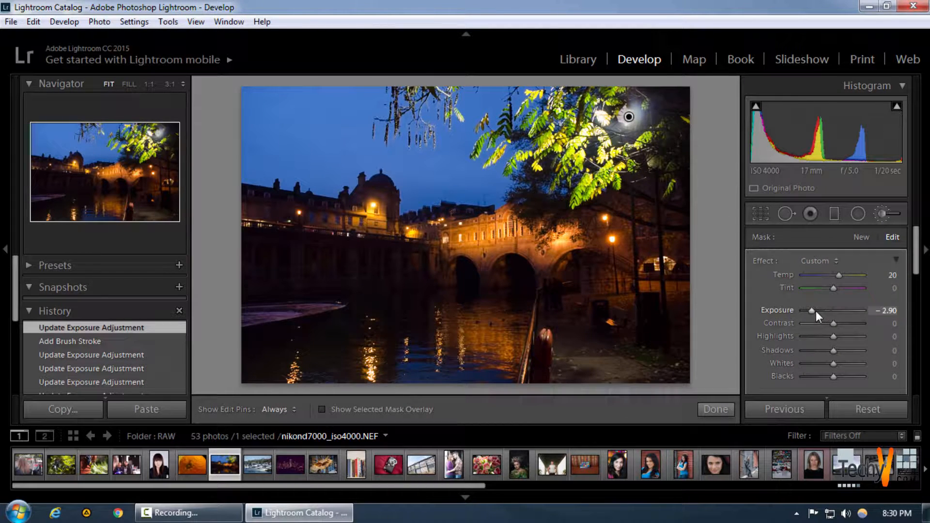
{"action": "mouse_move", "coordinate": [812, 311]}
{"action": "left_mouse_down"}
{"action": "mouse_move", "coordinate": [843, 313]}
{"action": "mouse_move", "coordinate": [811, 315]}
{"action": "left_mouse_up"}
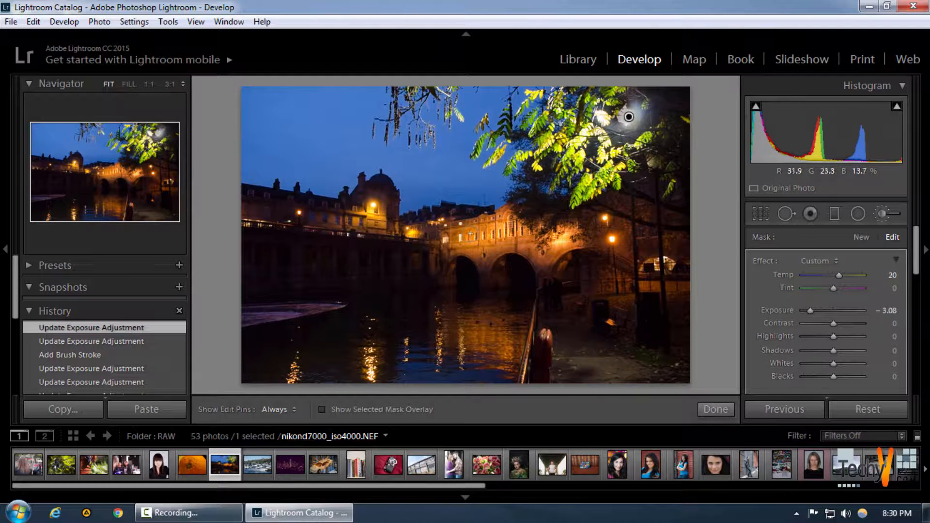
{"action": "left_click", "coordinate": [854, 243]}
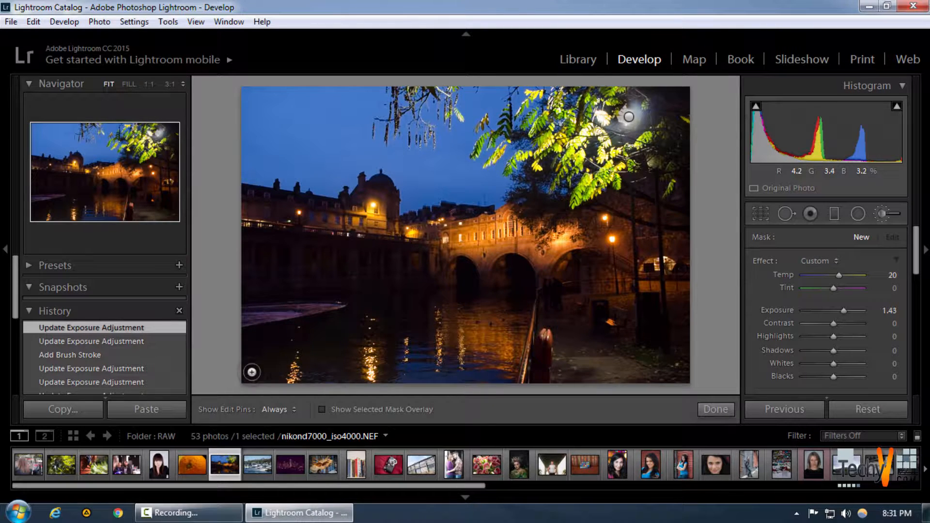
- Try brightening the water and riverside buildings on the photo's left side, and undo the brush stroke
{"action": "mouse_move", "coordinate": [252, 372]}
{"action": "left_mouse_down"}
{"action": "mouse_move", "coordinate": [418, 381]}
{"action": "mouse_move", "coordinate": [488, 381]}
{"action": "mouse_move", "coordinate": [497, 372]}
{"action": "mouse_move", "coordinate": [286, 357]}
{"action": "mouse_move", "coordinate": [245, 337]}
{"action": "mouse_move", "coordinate": [246, 223]}
{"action": "mouse_move", "coordinate": [232, 189]}
{"action": "mouse_move", "coordinate": [284, 201]}
{"action": "mouse_move", "coordinate": [299, 245]}
{"action": "left_mouse_up"}
{"action": "mouse_move", "coordinate": [231, 244]}
{"action": "left_mouse_down"}
{"action": "mouse_move", "coordinate": [277, 284]}
{"action": "mouse_move", "coordinate": [256, 310]}
{"action": "mouse_move", "coordinate": [278, 276]}
{"action": "left_mouse_up"}
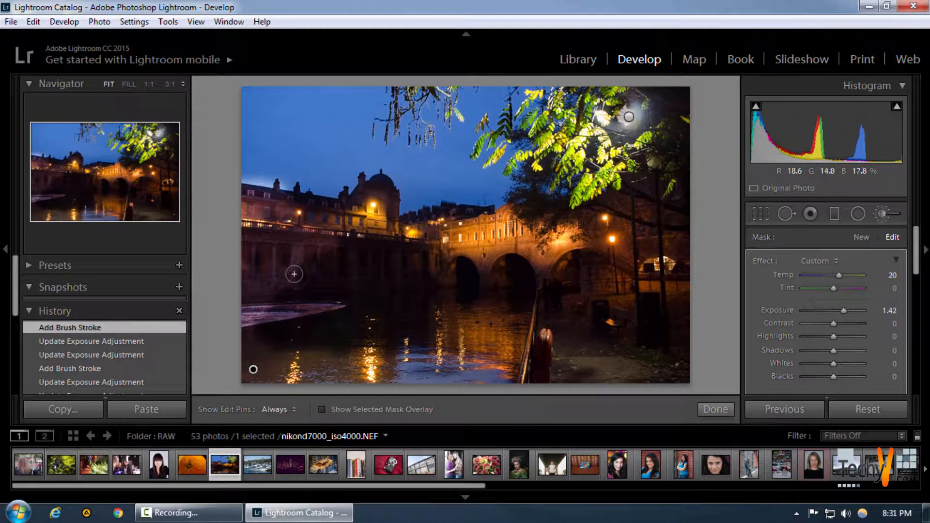
{"action": "key", "text": "ctrl+z"}
- Set the brush flow to 72
{"action": "scroll", "coordinate": [796, 312], "scroll_direction": "down", "scroll_amount": 2}
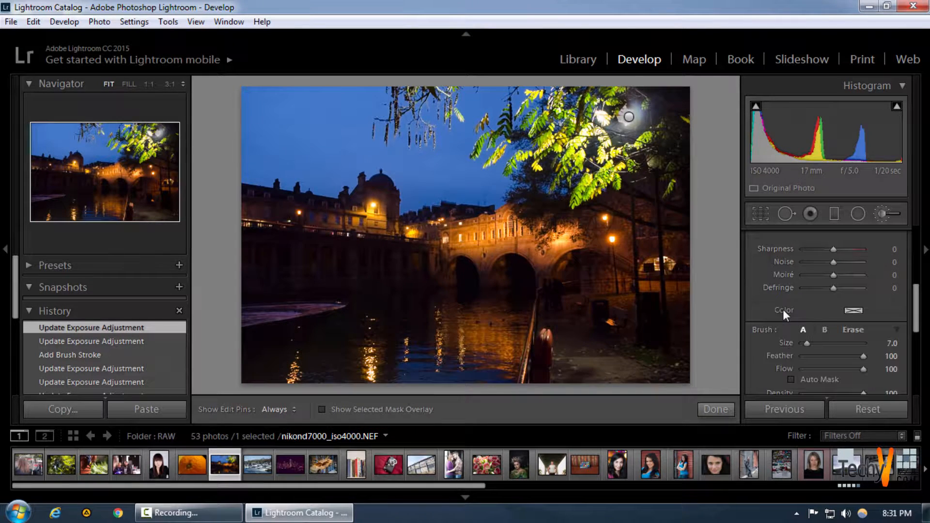
{"action": "scroll", "coordinate": [842, 296], "scroll_direction": "down", "scroll_amount": 3}
{"action": "scroll", "coordinate": [839, 294], "scroll_direction": "up", "scroll_amount": 1}
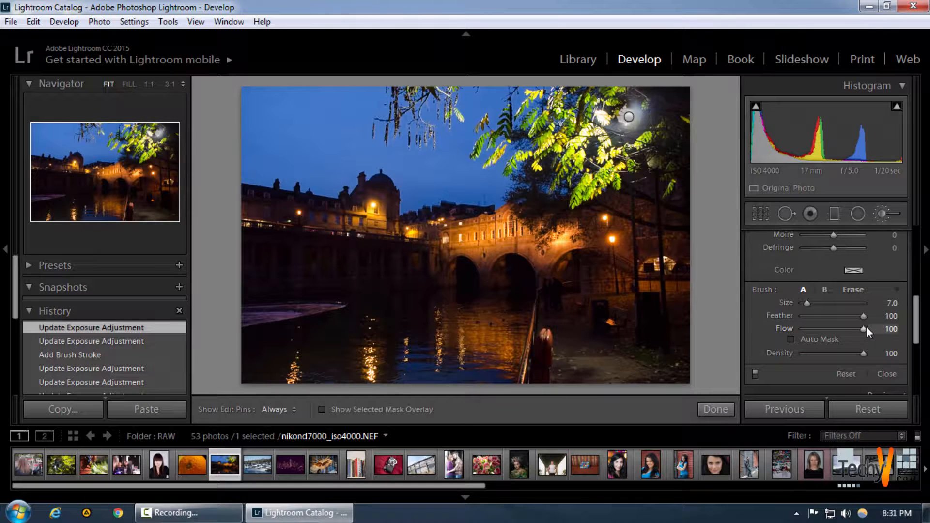
{"action": "left_click_drag", "start_coordinate": [866, 326], "coordinate": [846, 333]}
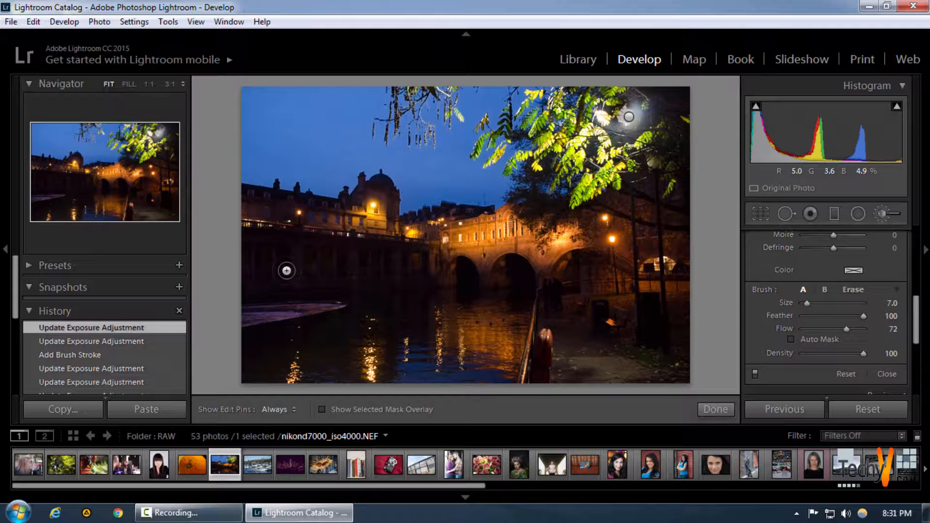
- Hide the edit pins and paint the brightening mask over the river water, wall and buildings on the photo's left side
{"action": "scroll", "coordinate": [769, 293], "scroll_direction": "up", "scroll_amount": 5}
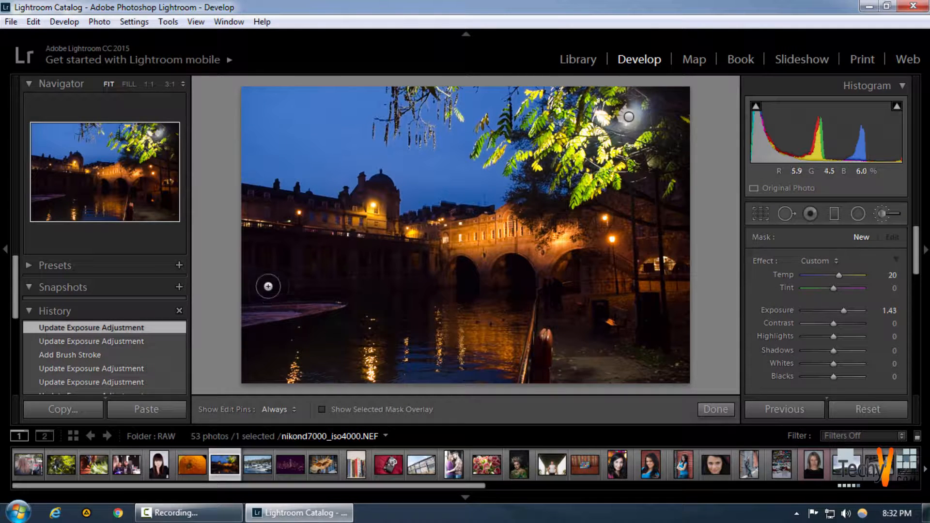
{"action": "key", "text": "h"}
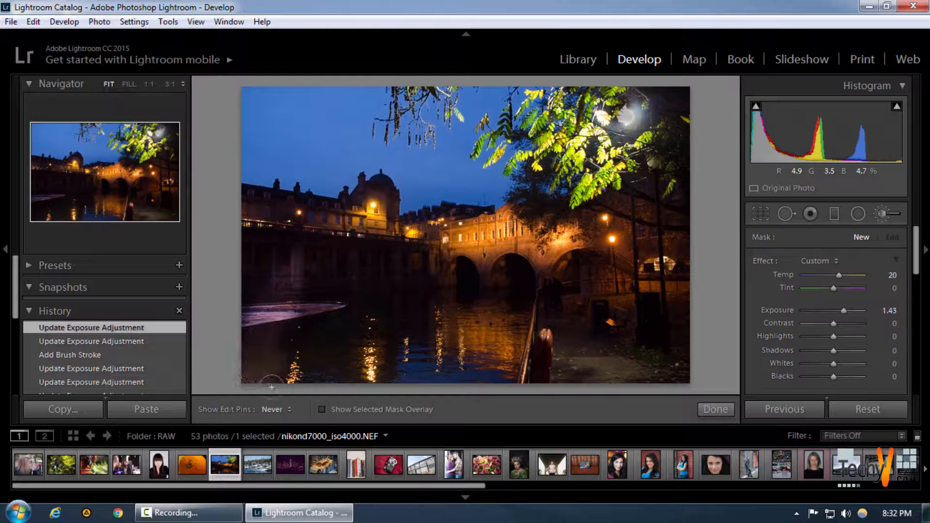
{"action": "mouse_move", "coordinate": [301, 383]}
{"action": "left_mouse_down"}
{"action": "mouse_move", "coordinate": [357, 380]}
{"action": "mouse_move", "coordinate": [382, 366]}
{"action": "mouse_move", "coordinate": [414, 383]}
{"action": "mouse_move", "coordinate": [498, 383]}
{"action": "mouse_move", "coordinate": [484, 370]}
{"action": "mouse_move", "coordinate": [413, 361]}
{"action": "mouse_move", "coordinate": [404, 339]}
{"action": "mouse_move", "coordinate": [369, 344]}
{"action": "mouse_move", "coordinate": [325, 325]}
{"action": "mouse_move", "coordinate": [290, 353]}
{"action": "mouse_move", "coordinate": [261, 350]}
{"action": "mouse_move", "coordinate": [236, 331]}
{"action": "mouse_move", "coordinate": [235, 302]}
{"action": "mouse_move", "coordinate": [254, 264]}
{"action": "mouse_move", "coordinate": [268, 263]}
{"action": "mouse_move", "coordinate": [246, 199]}
{"action": "mouse_move", "coordinate": [242, 209]}
{"action": "mouse_move", "coordinate": [305, 214]}
{"action": "mouse_move", "coordinate": [270, 214]}
{"action": "mouse_move", "coordinate": [298, 216]}
{"action": "mouse_move", "coordinate": [307, 231]}
{"action": "mouse_move", "coordinate": [382, 206]}
{"action": "mouse_move", "coordinate": [387, 247]}
{"action": "mouse_move", "coordinate": [334, 257]}
{"action": "mouse_move", "coordinate": [334, 247]}
{"action": "mouse_move", "coordinate": [327, 282]}
{"action": "mouse_move", "coordinate": [339, 282]}
{"action": "mouse_move", "coordinate": [354, 309]}
{"action": "mouse_move", "coordinate": [397, 278]}
{"action": "mouse_move", "coordinate": [379, 318]}
{"action": "mouse_move", "coordinate": [419, 306]}
{"action": "left_mouse_up"}
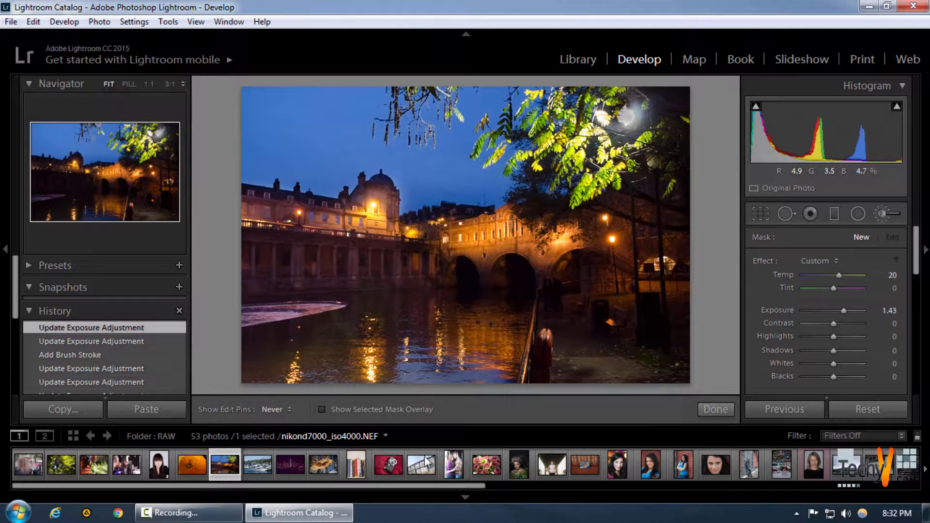
{"action": "left_click_drag", "start_coordinate": [426, 457], "coordinate": [405, 437]}
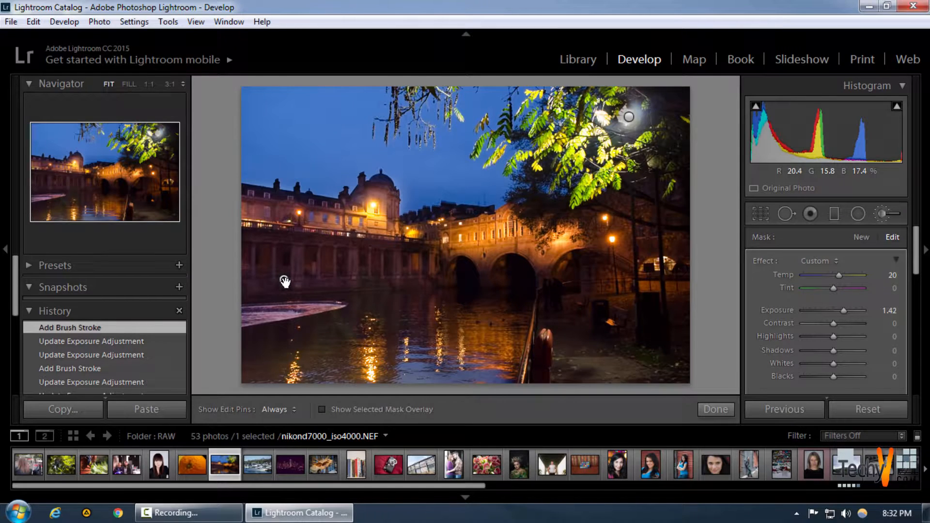
- Fine-tune the riverside mask by trying a warmer temperature, undoing it, and setting the exposure to 1.24
{"action": "mouse_move", "coordinate": [285, 281]}
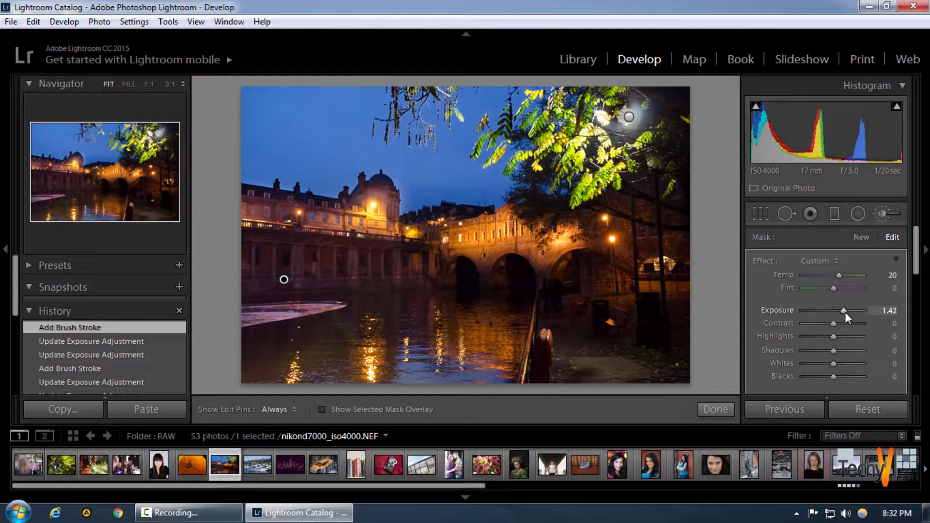
{"action": "mouse_move", "coordinate": [845, 312]}
{"action": "left_mouse_down"}
{"action": "mouse_move", "coordinate": [829, 312]}
{"action": "mouse_move", "coordinate": [841, 312]}
{"action": "left_mouse_up"}
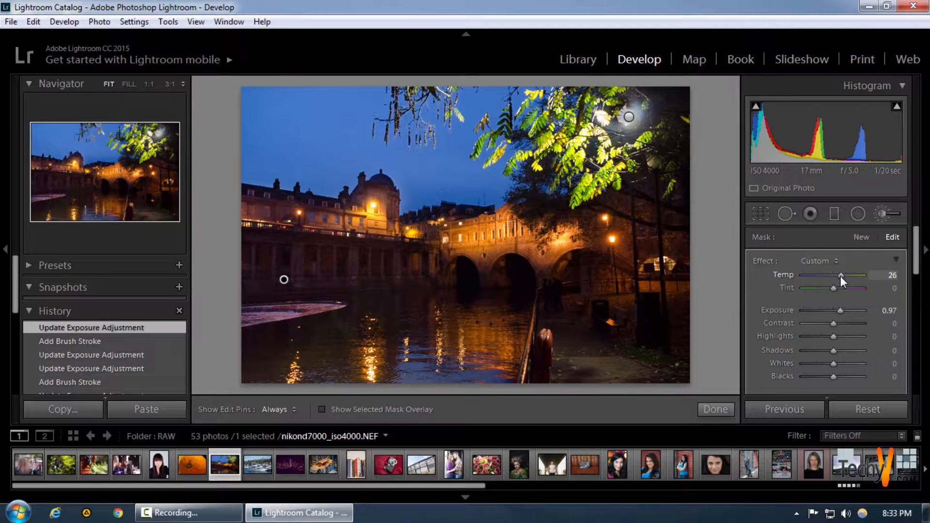
{"action": "left_click_drag", "start_coordinate": [841, 275], "coordinate": [846, 277]}
{"action": "left_click_drag", "start_coordinate": [845, 281], "coordinate": [839, 277]}
{"action": "key", "text": "ctrl+z"}
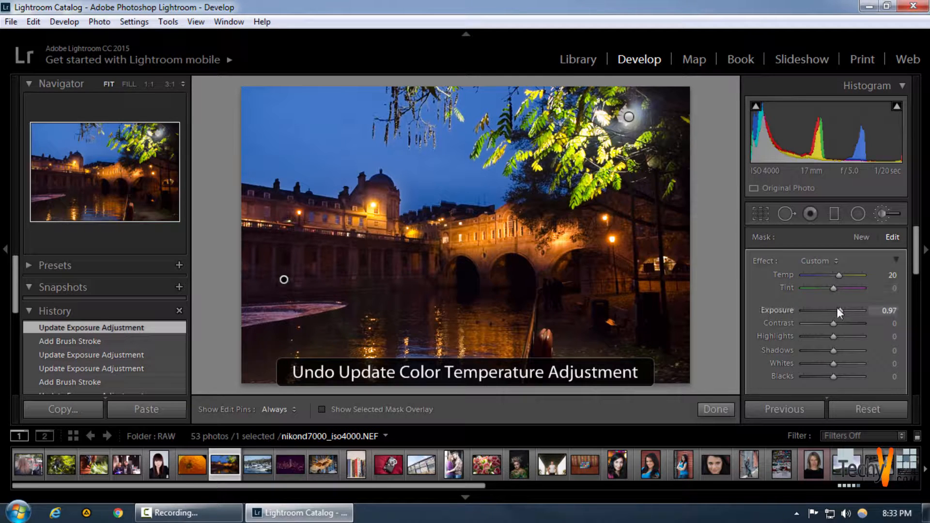
{"action": "left_click_drag", "start_coordinate": [841, 310], "coordinate": [842, 310]}
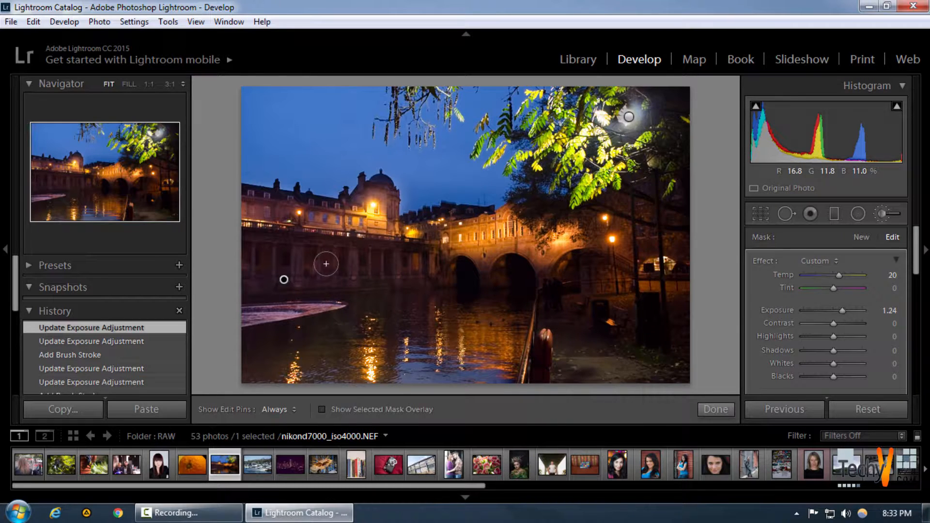
- Reselect the lamp's mask, hide the edit pins, and extend the darkening over the bright leaves beside the lamp
{"action": "left_click", "coordinate": [629, 116]}
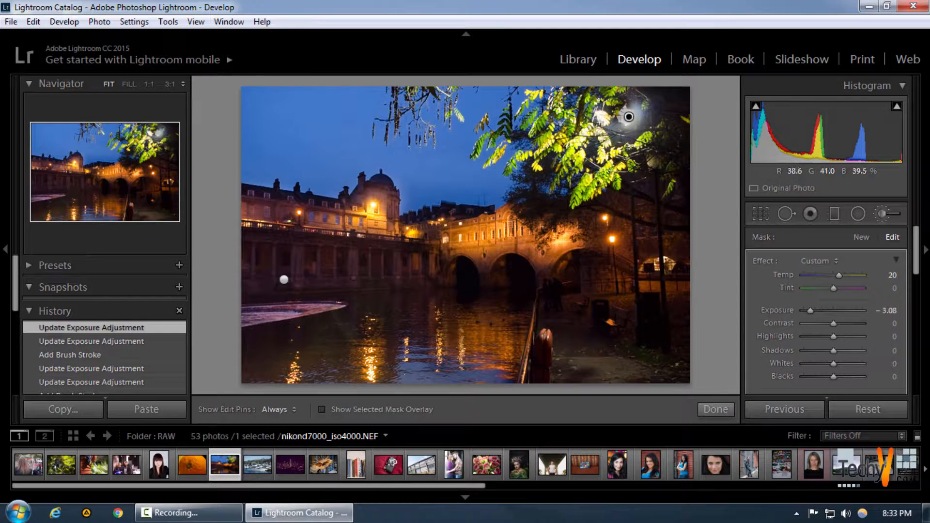
{"action": "key", "text": "h"}
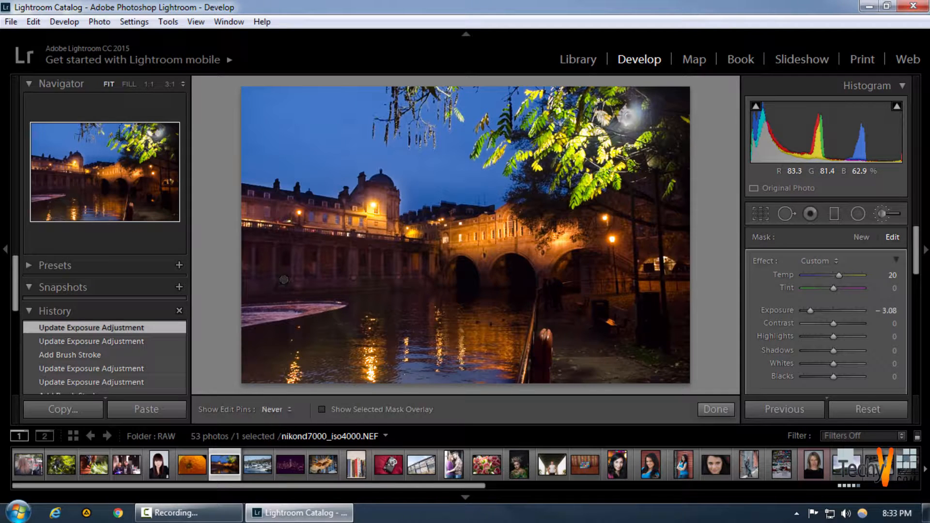
{"action": "left_click_drag", "start_coordinate": [601, 115], "coordinate": [590, 128]}
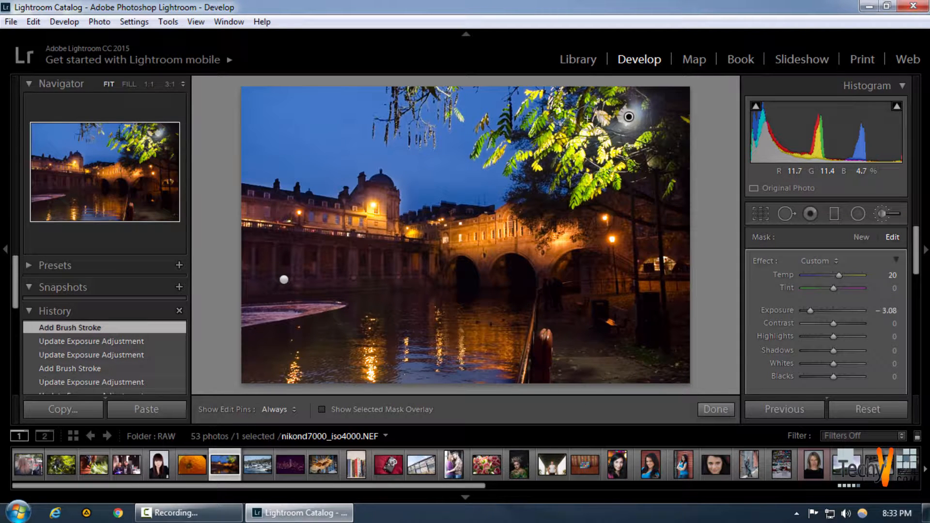
- Reselect the riverside mask and set its temperature to 82, highlights to -6, whites to 70 and blacks to 6
{"action": "left_click", "coordinate": [284, 279]}
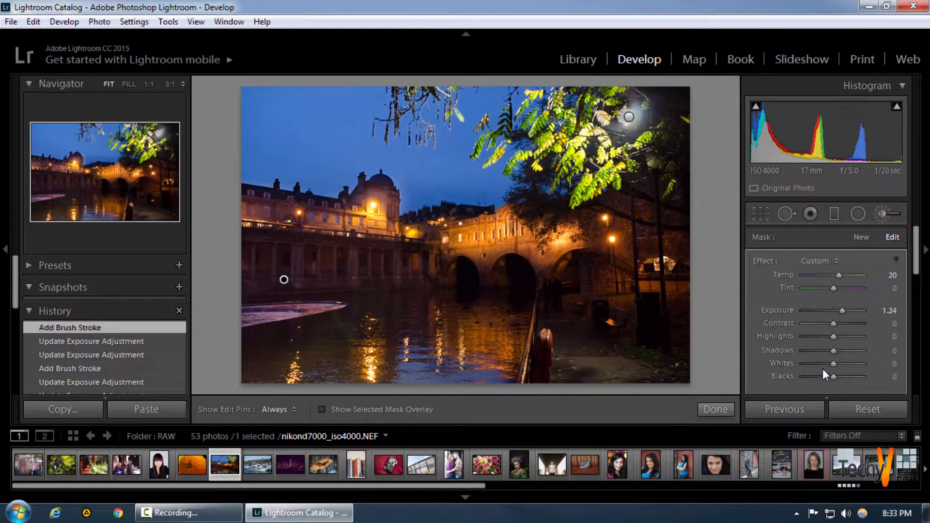
{"action": "left_click_drag", "start_coordinate": [836, 377], "coordinate": [862, 368]}
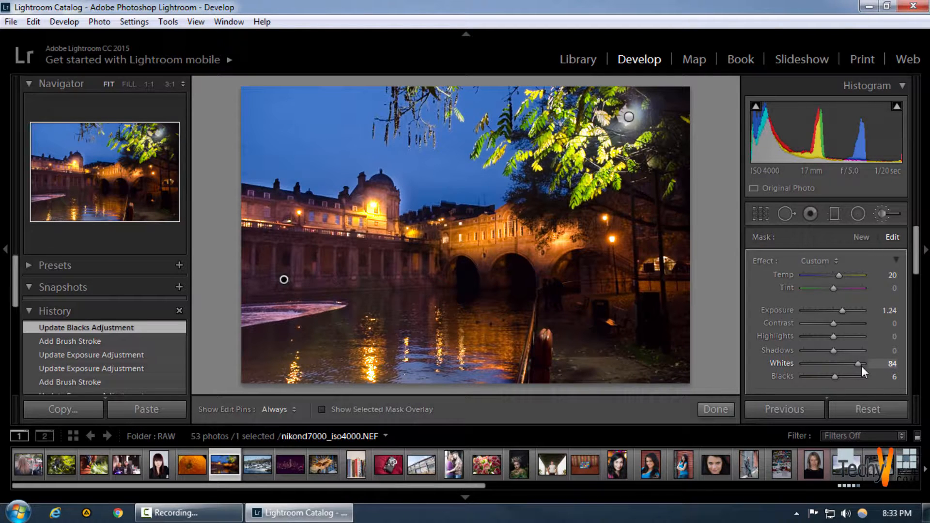
{"action": "left_click_drag", "start_coordinate": [862, 365], "coordinate": [858, 368]}
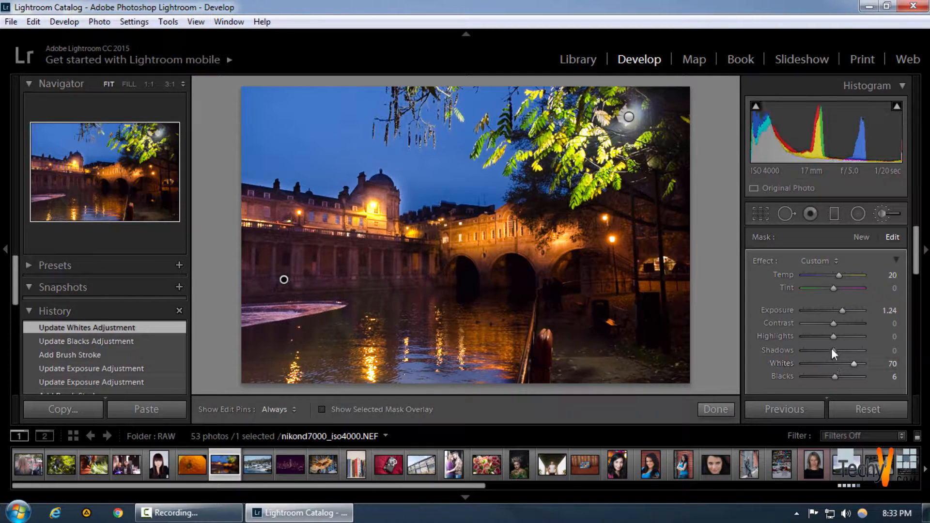
{"action": "mouse_move", "coordinate": [832, 337]}
{"action": "left_mouse_down"}
{"action": "mouse_move", "coordinate": [855, 339]}
{"action": "mouse_move", "coordinate": [841, 342]}
{"action": "left_mouse_up"}
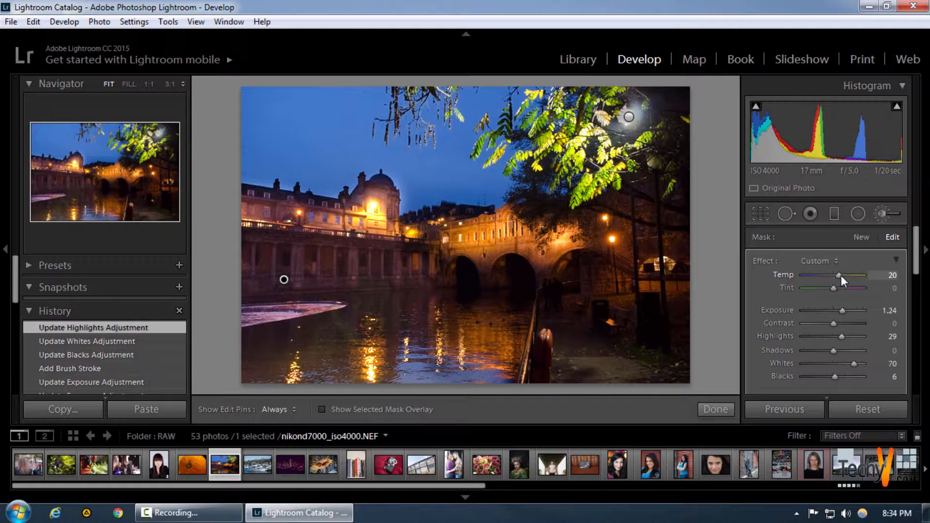
{"action": "left_click_drag", "start_coordinate": [841, 275], "coordinate": [859, 275]}
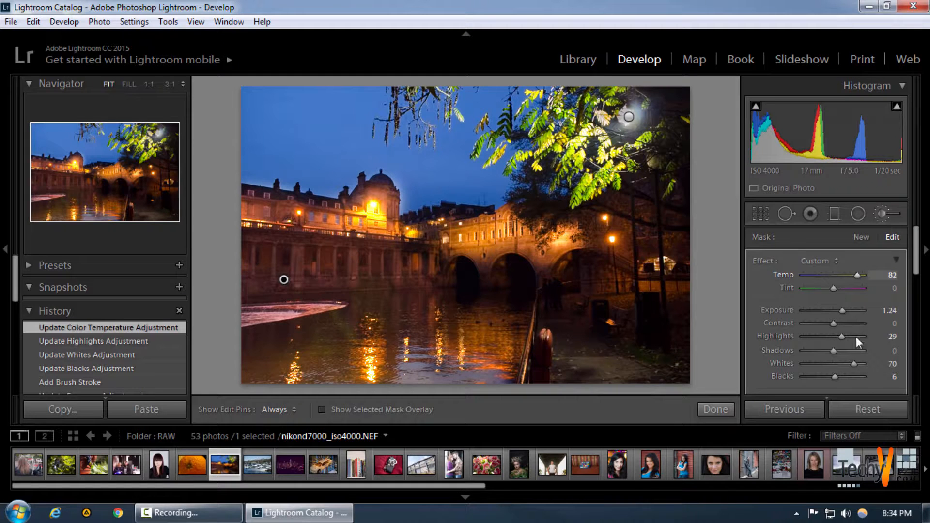
{"action": "mouse_move", "coordinate": [842, 337]}
{"action": "left_mouse_down"}
{"action": "mouse_move", "coordinate": [819, 339]}
{"action": "mouse_move", "coordinate": [830, 335]}
{"action": "left_mouse_up"}
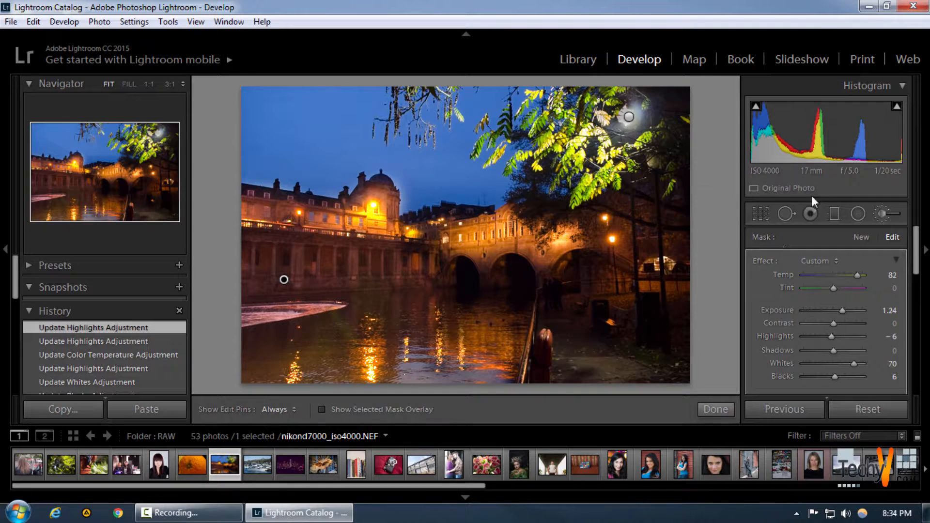
- Start a new brush mask and paint it over the bridge, its arches, the water below and the bank beside it
{"action": "left_click", "coordinate": [860, 238]}
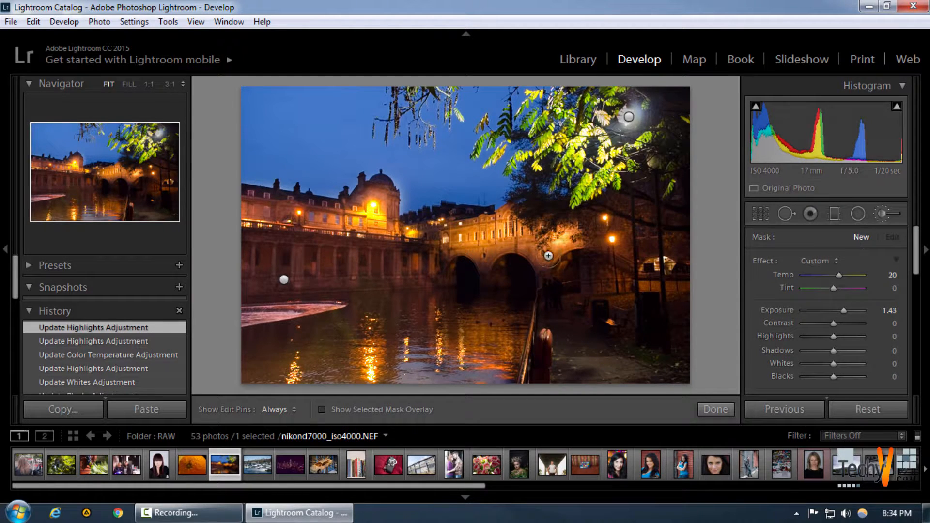
{"action": "mouse_move", "coordinate": [475, 233]}
{"action": "left_mouse_down"}
{"action": "mouse_move", "coordinate": [456, 237]}
{"action": "mouse_move", "coordinate": [619, 237]}
{"action": "mouse_move", "coordinate": [578, 269]}
{"action": "mouse_move", "coordinate": [505, 263]}
{"action": "mouse_move", "coordinate": [446, 276]}
{"action": "mouse_move", "coordinate": [480, 296]}
{"action": "mouse_move", "coordinate": [462, 337]}
{"action": "mouse_move", "coordinate": [473, 349]}
{"action": "mouse_move", "coordinate": [497, 342]}
{"action": "mouse_move", "coordinate": [509, 361]}
{"action": "mouse_move", "coordinate": [507, 302]}
{"action": "mouse_move", "coordinate": [542, 272]}
{"action": "mouse_move", "coordinate": [685, 266]}
{"action": "mouse_move", "coordinate": [685, 291]}
{"action": "left_mouse_up"}
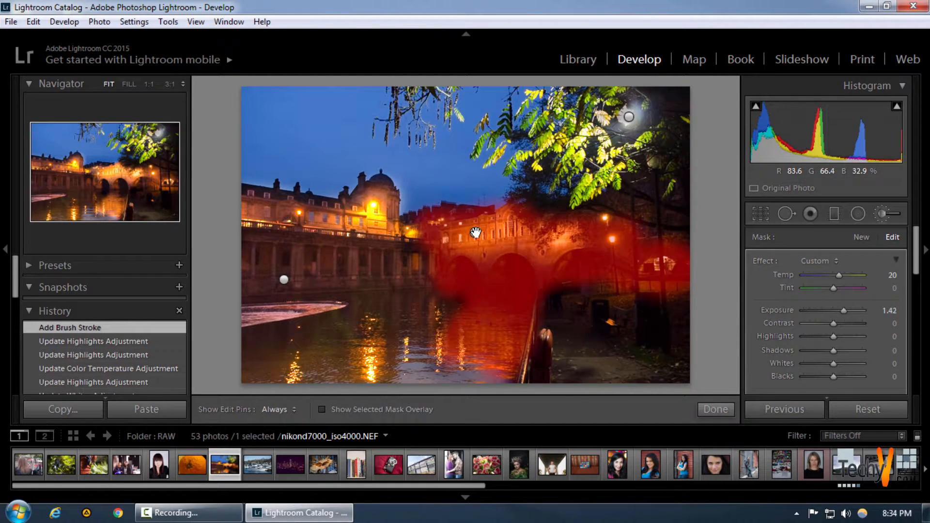
- Set the bridge mask's exposure to 0.51, highlights to -84, shadows to 13, whites to -52 and blacks to -6, and finish brushing
{"action": "left_click_drag", "start_coordinate": [844, 311], "coordinate": [799, 337]}
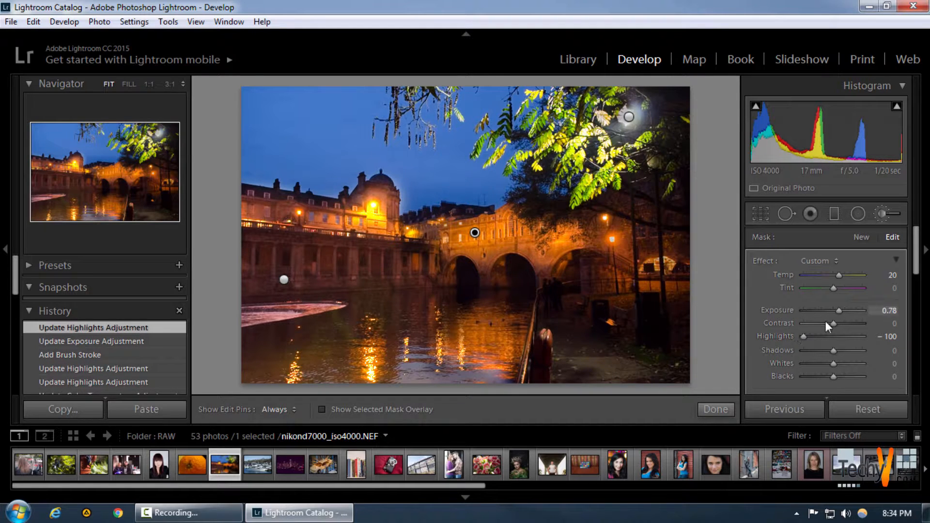
{"action": "left_click", "coordinate": [806, 336]}
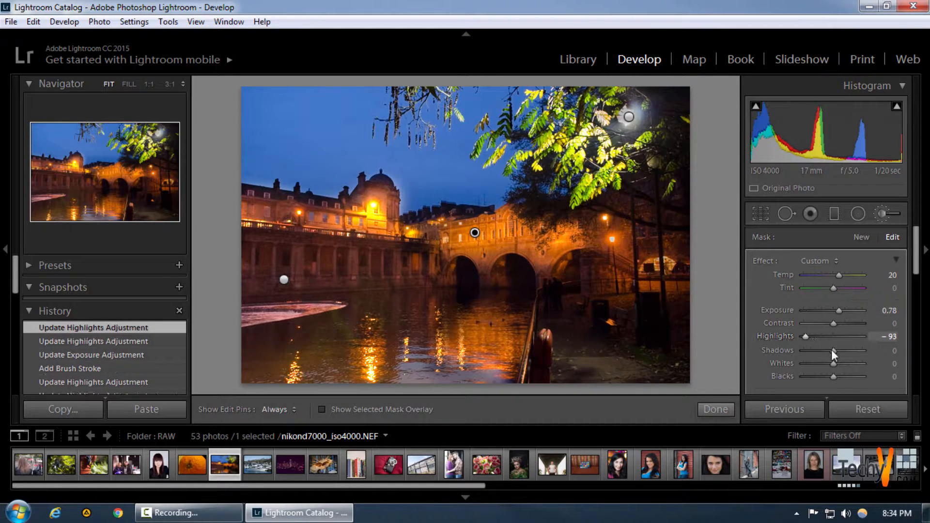
{"action": "left_click_drag", "start_coordinate": [833, 349], "coordinate": [826, 377]}
{"action": "left_click_drag", "start_coordinate": [828, 378], "coordinate": [834, 377]}
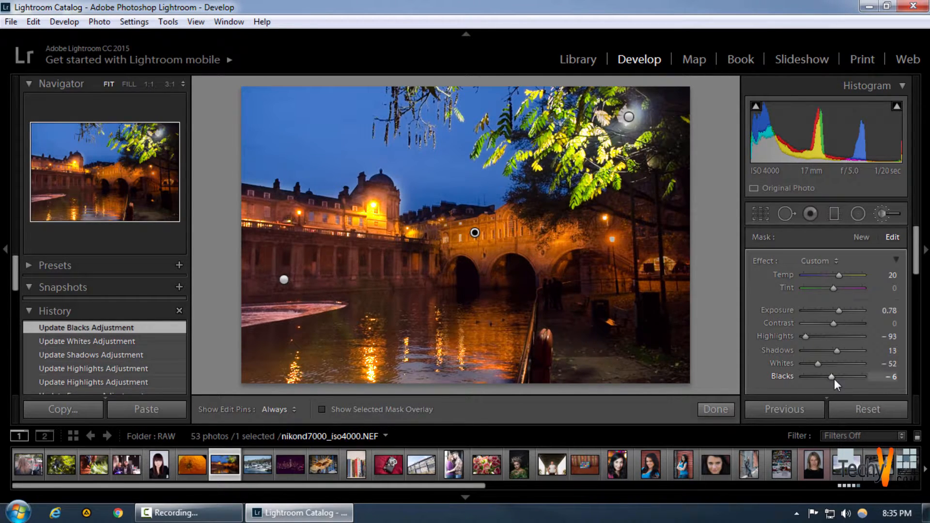
{"action": "mouse_move", "coordinate": [808, 336]}
{"action": "left_mouse_down"}
{"action": "mouse_move", "coordinate": [835, 335]}
{"action": "mouse_move", "coordinate": [809, 336]}
{"action": "left_mouse_up"}
{"action": "left_click_drag", "start_coordinate": [844, 309], "coordinate": [840, 312]}
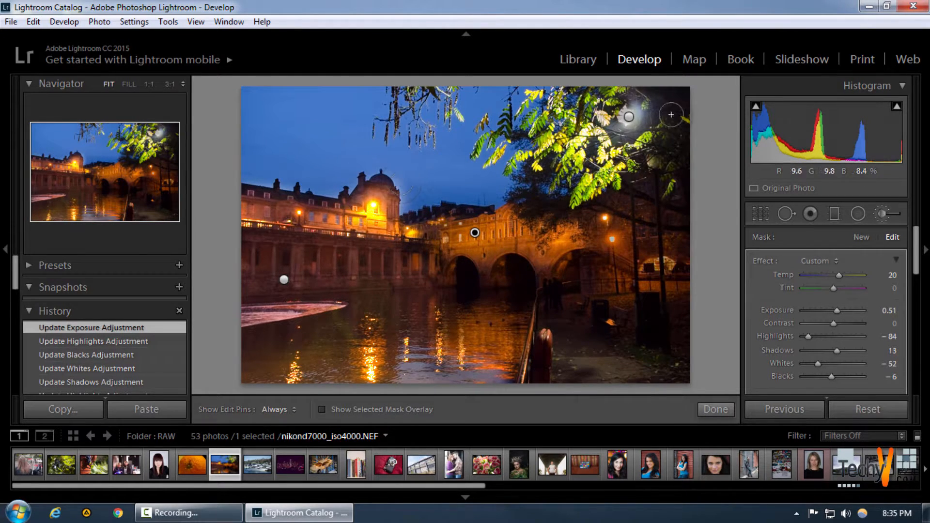
{"action": "left_click", "coordinate": [714, 409]}
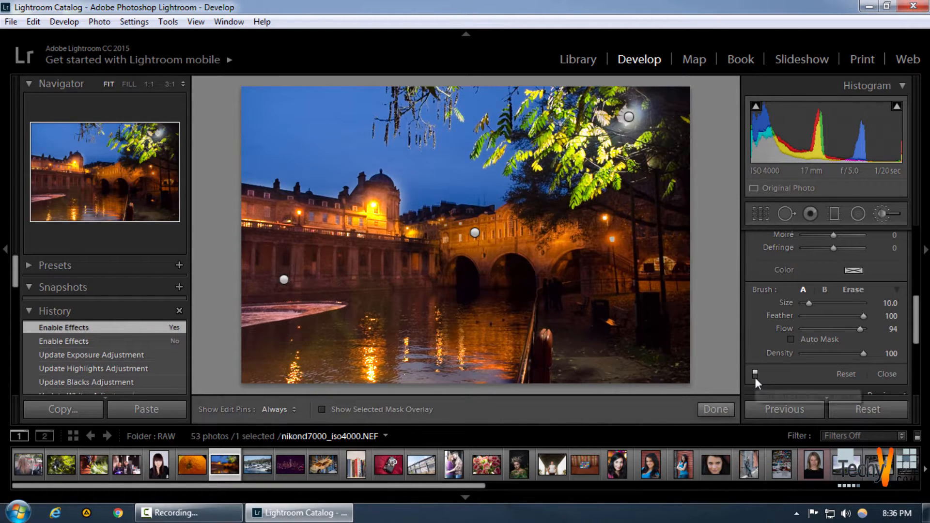
- Switch all brush adjustments off and on repeatedly to compare the photo before and after the local edits
{"action": "left_click", "coordinate": [755, 374]}
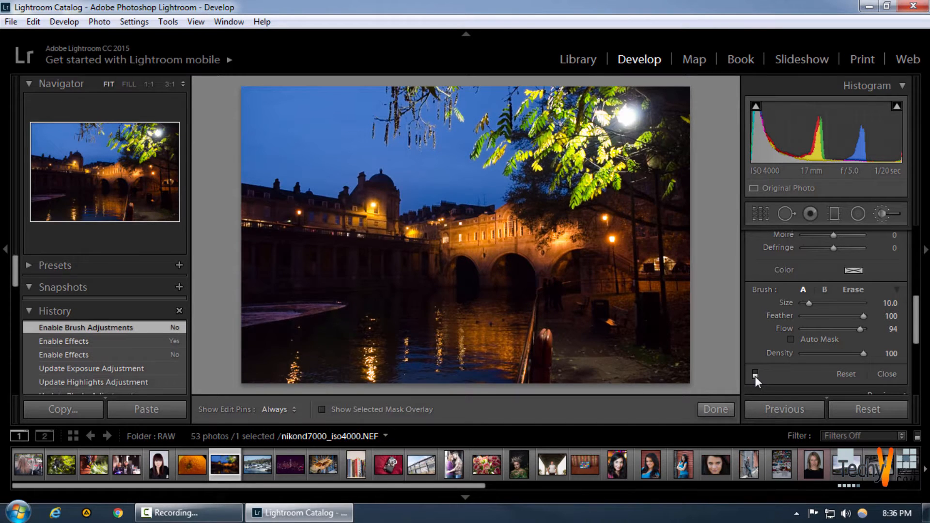
{"action": "left_click", "coordinate": [755, 376]}
{"action": "left_click", "coordinate": [755, 373]}
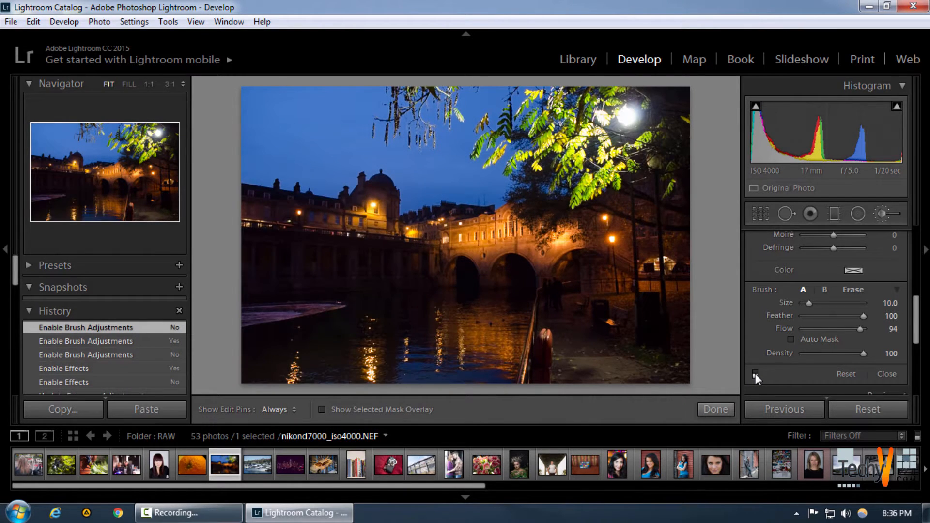
{"action": "left_click", "coordinate": [755, 374]}
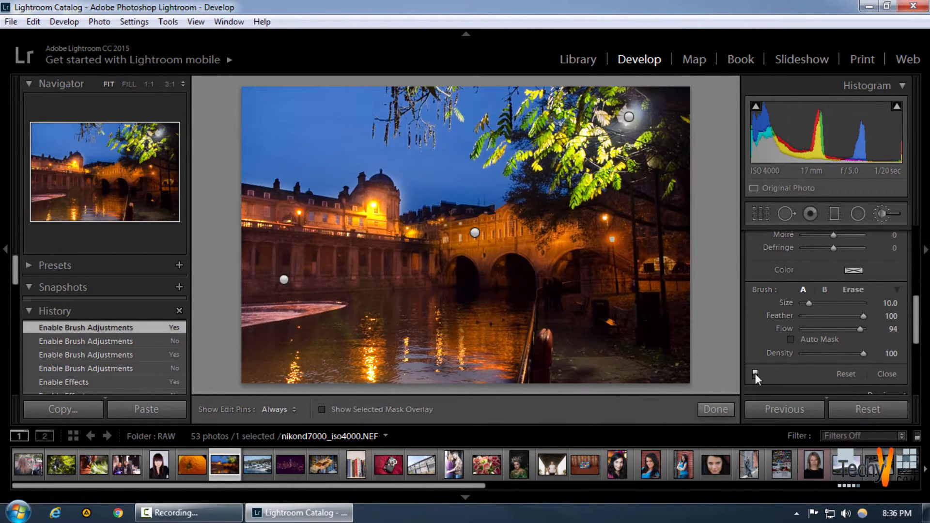
{"action": "left_click", "coordinate": [755, 374]}
{"action": "left_click", "coordinate": [755, 373]}
{"action": "left_click", "coordinate": [755, 374]}
{"action": "left_click", "coordinate": [755, 374]}
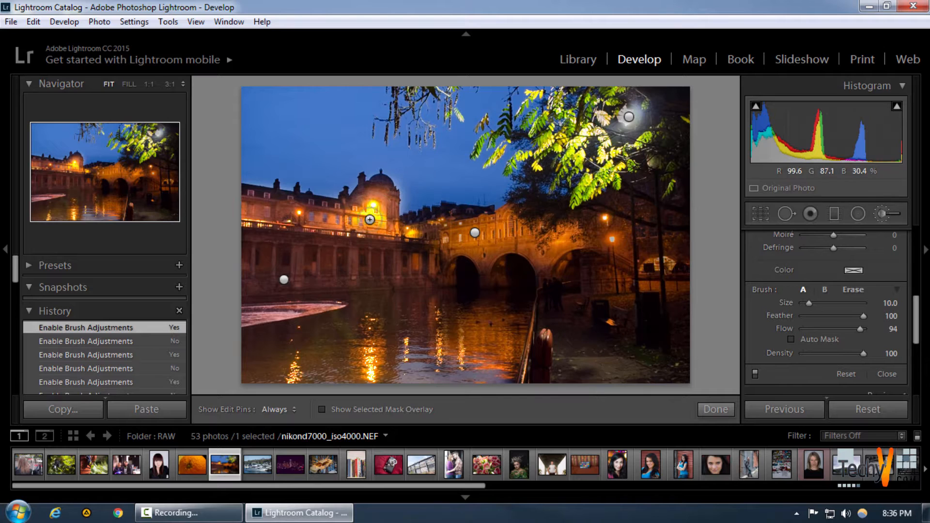
- Reselect the riverside mask, erase it over the bright lamp on the domed building, and finish brushing
{"action": "left_click", "coordinate": [284, 279]}
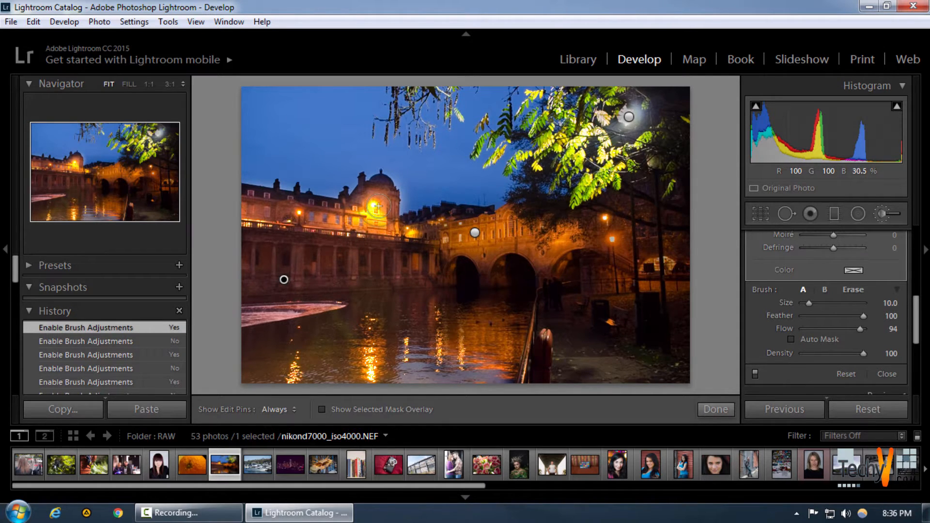
{"action": "key", "text": "alt"}
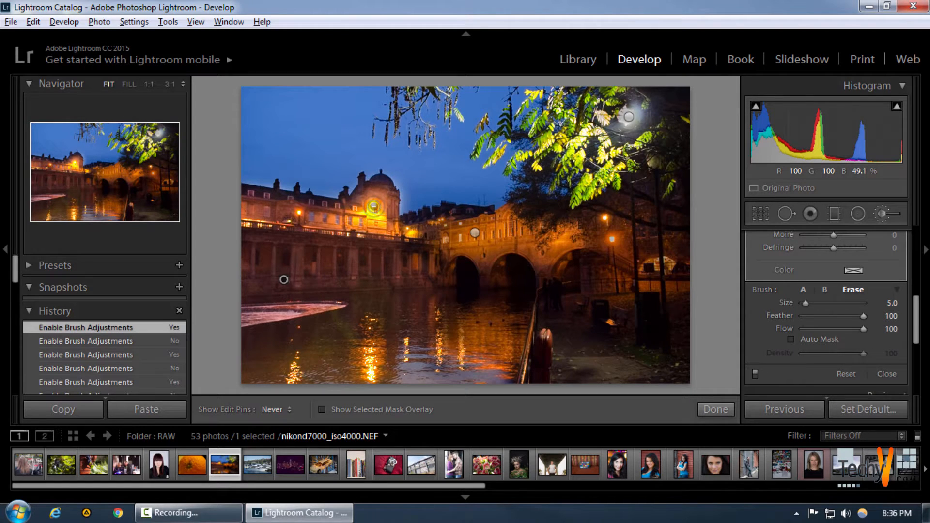
{"action": "left_click", "coordinate": [375, 207], "text": "alt"}
{"action": "left_click", "coordinate": [374, 206], "text": "alt"}
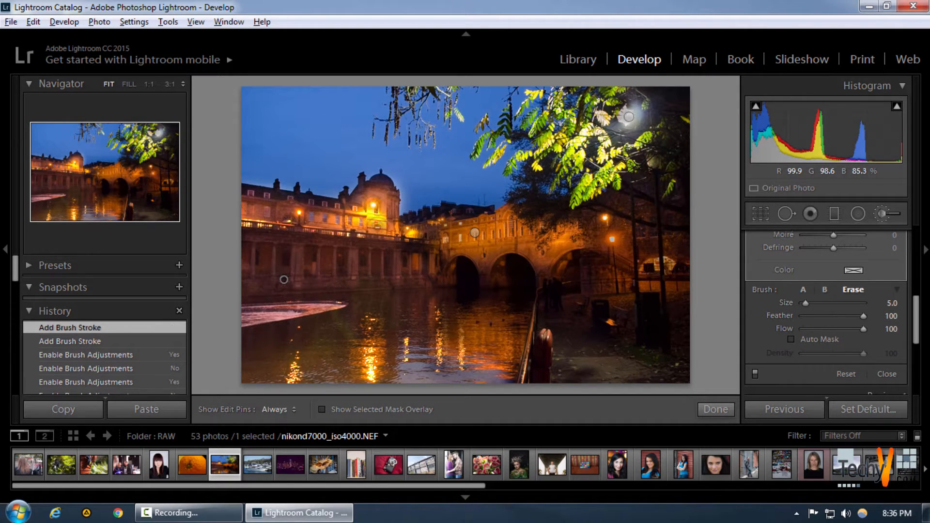
{"action": "left_click", "coordinate": [375, 205], "text": "alt"}
{"action": "left_click", "coordinate": [375, 206], "text": "alt"}
{"action": "key", "text": "h"}
{"action": "left_click", "coordinate": [374, 207], "text": "alt"}
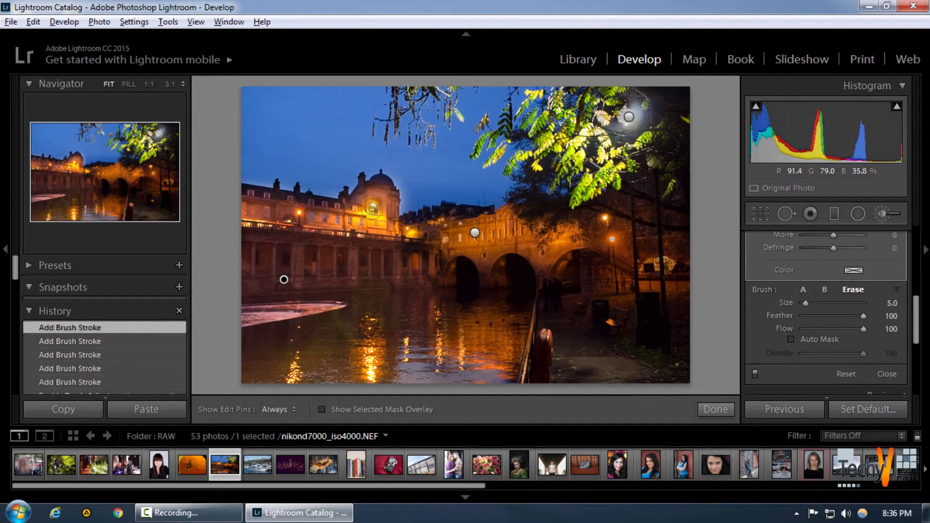
{"action": "key", "text": "h"}
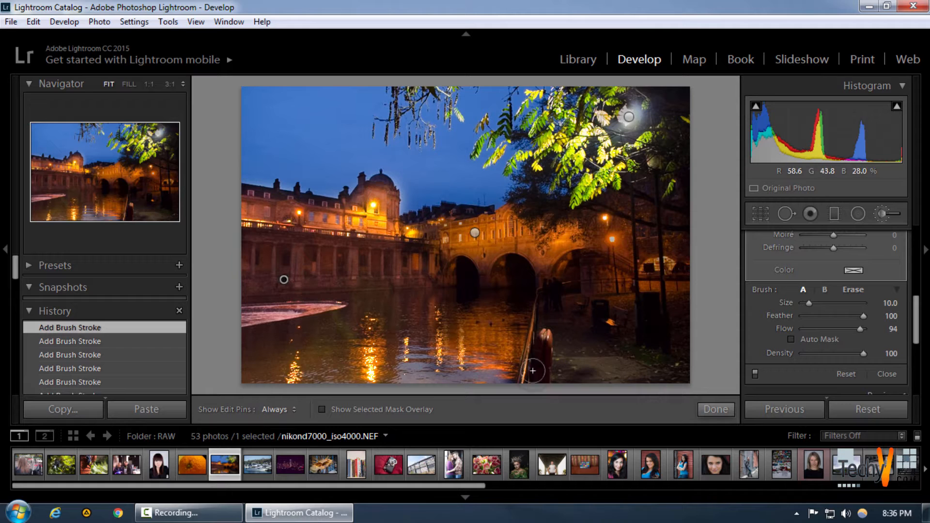
{"action": "left_click", "coordinate": [713, 410]}
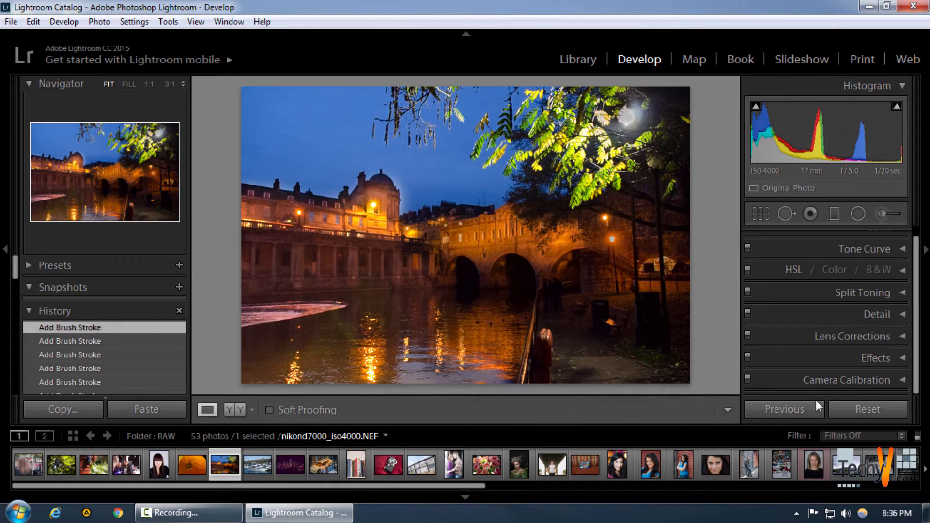
- Reopen the Adjustment Brush, compare the final photo with brush adjustments disabled and enabled, and close the brush with them enabled
{"action": "left_click", "coordinate": [880, 217]}
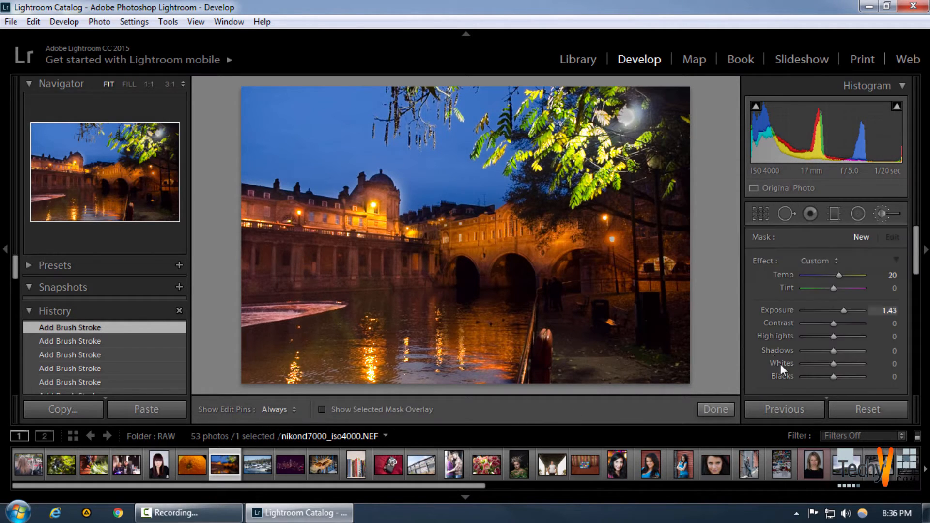
{"action": "scroll", "coordinate": [775, 353], "scroll_direction": "down", "scroll_amount": 3}
{"action": "left_click", "coordinate": [754, 377]}
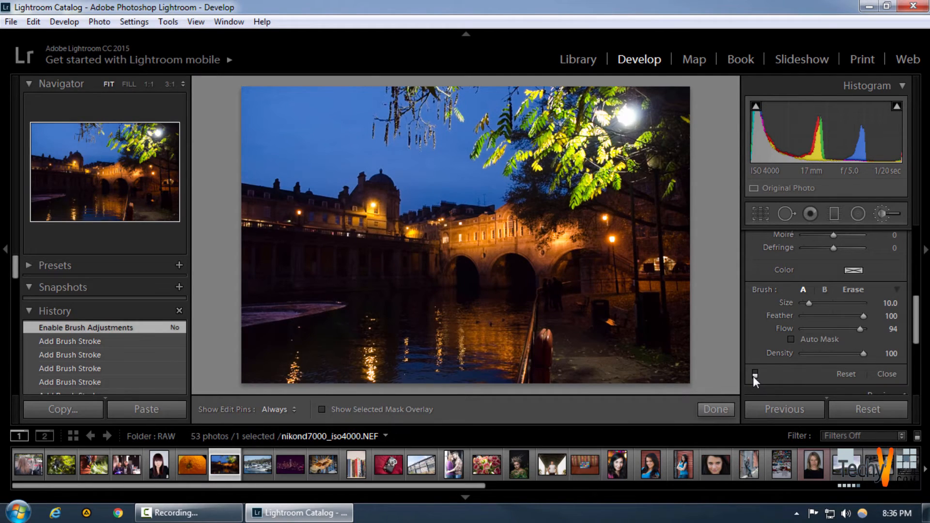
{"action": "left_click", "coordinate": [754, 377]}
{"action": "left_click", "coordinate": [754, 376]}
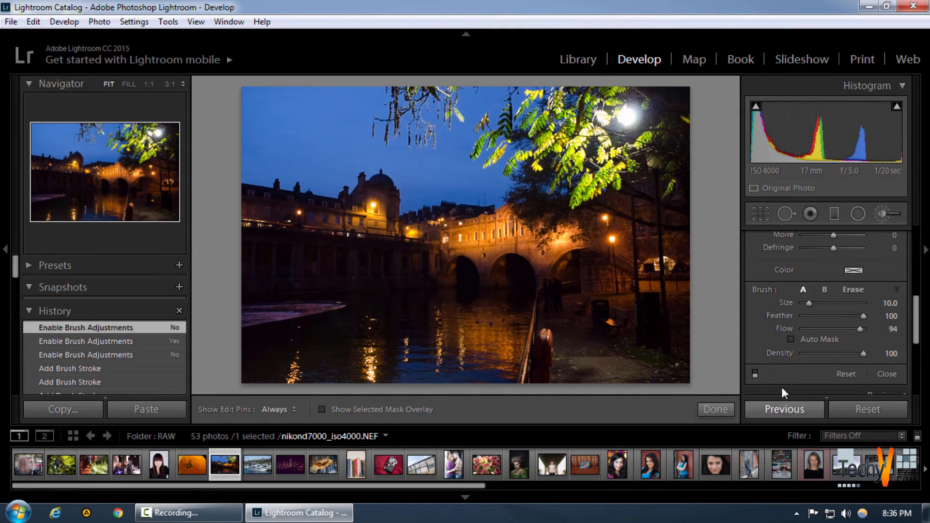
{"action": "left_click", "coordinate": [755, 374]}
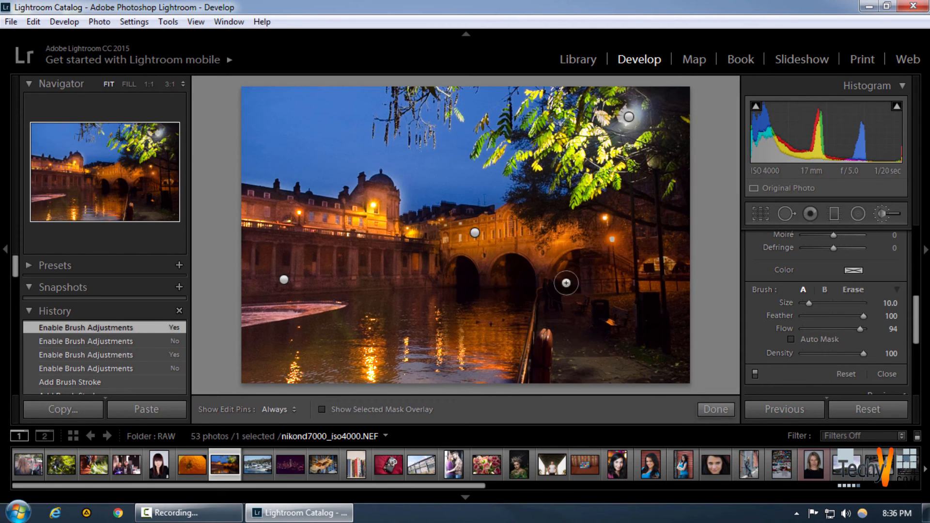
{"action": "left_click", "coordinate": [700, 411]}
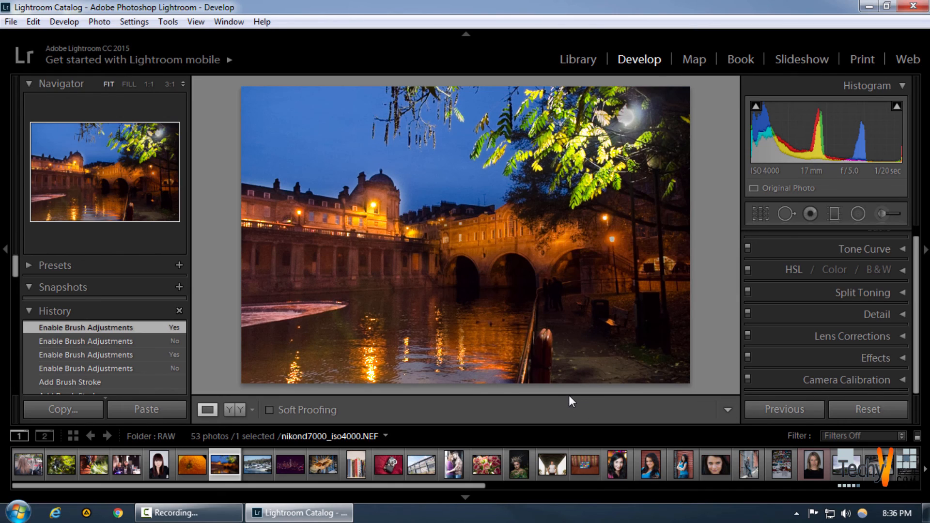